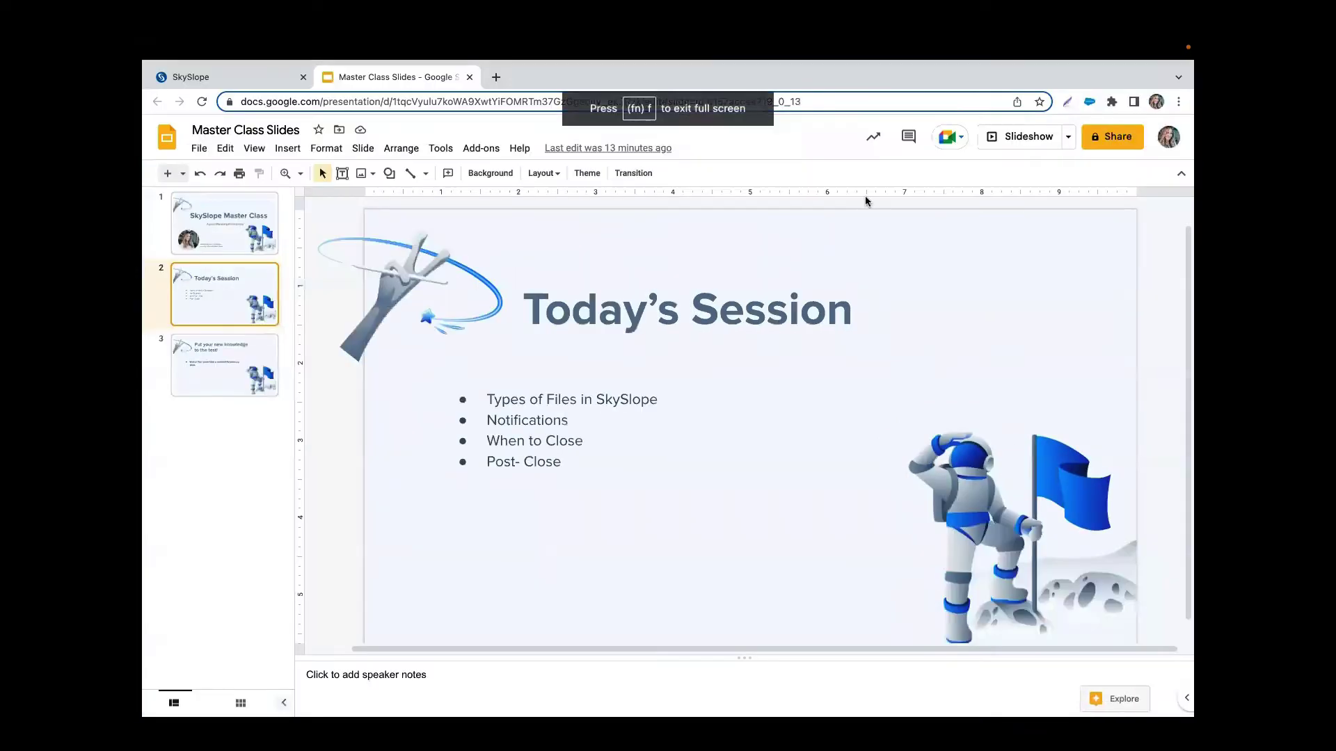
# Step: Switch to the SkySlope agent dashboard showing 24 active and 6 pending transactions
pyautogui.click(267, 101)
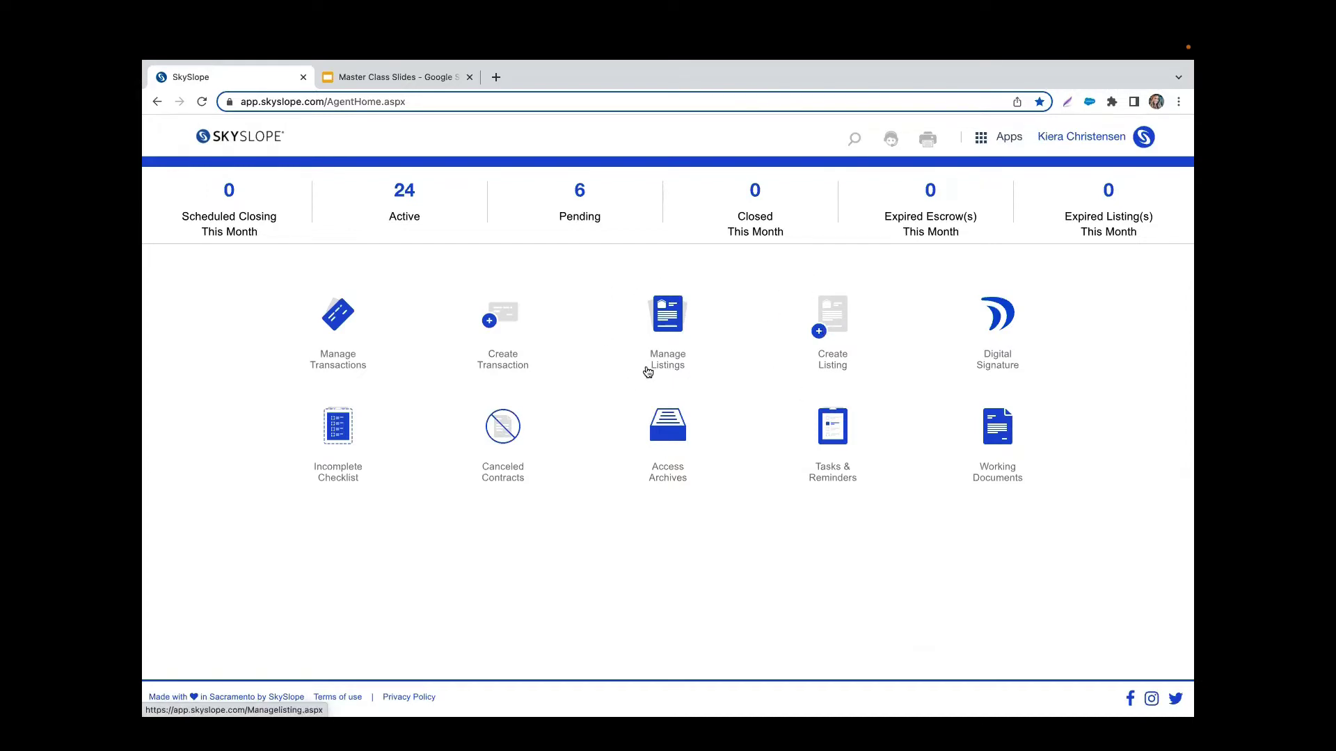
pyautogui.click(673, 317)
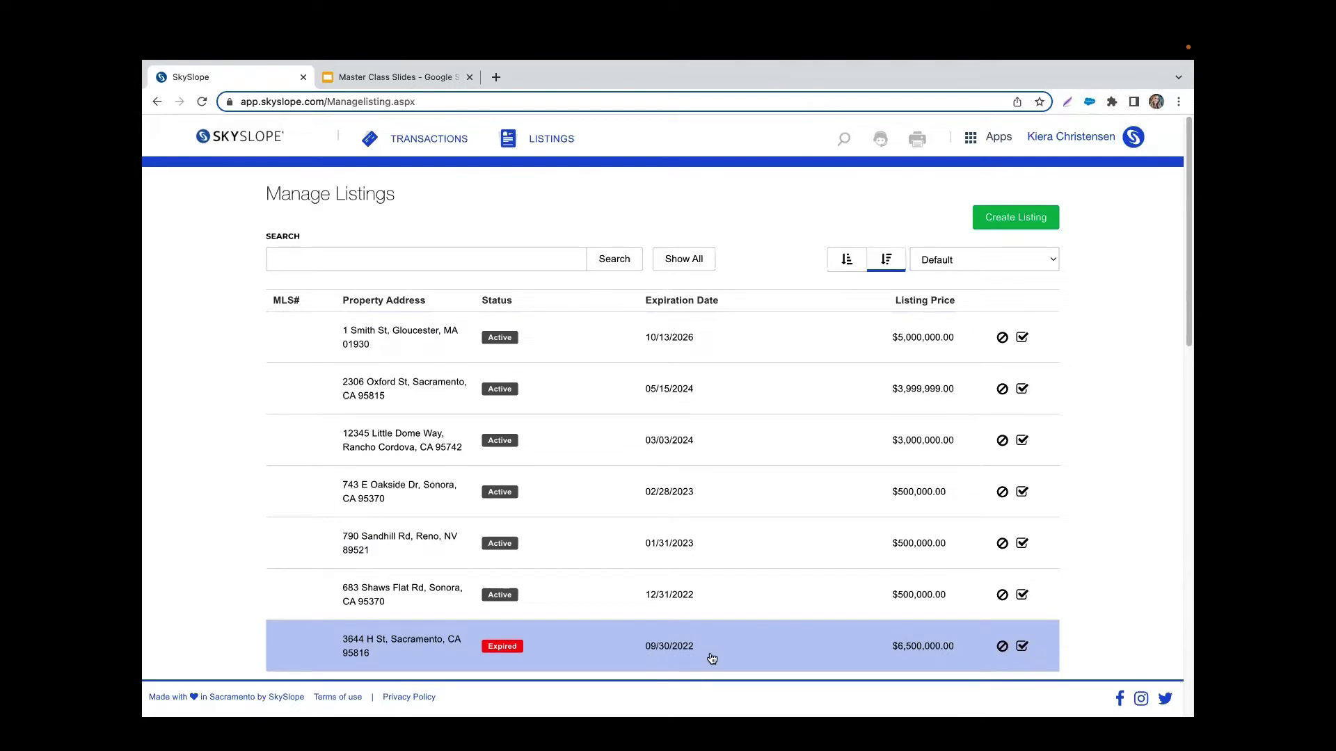
pyautogui.click(426, 641)
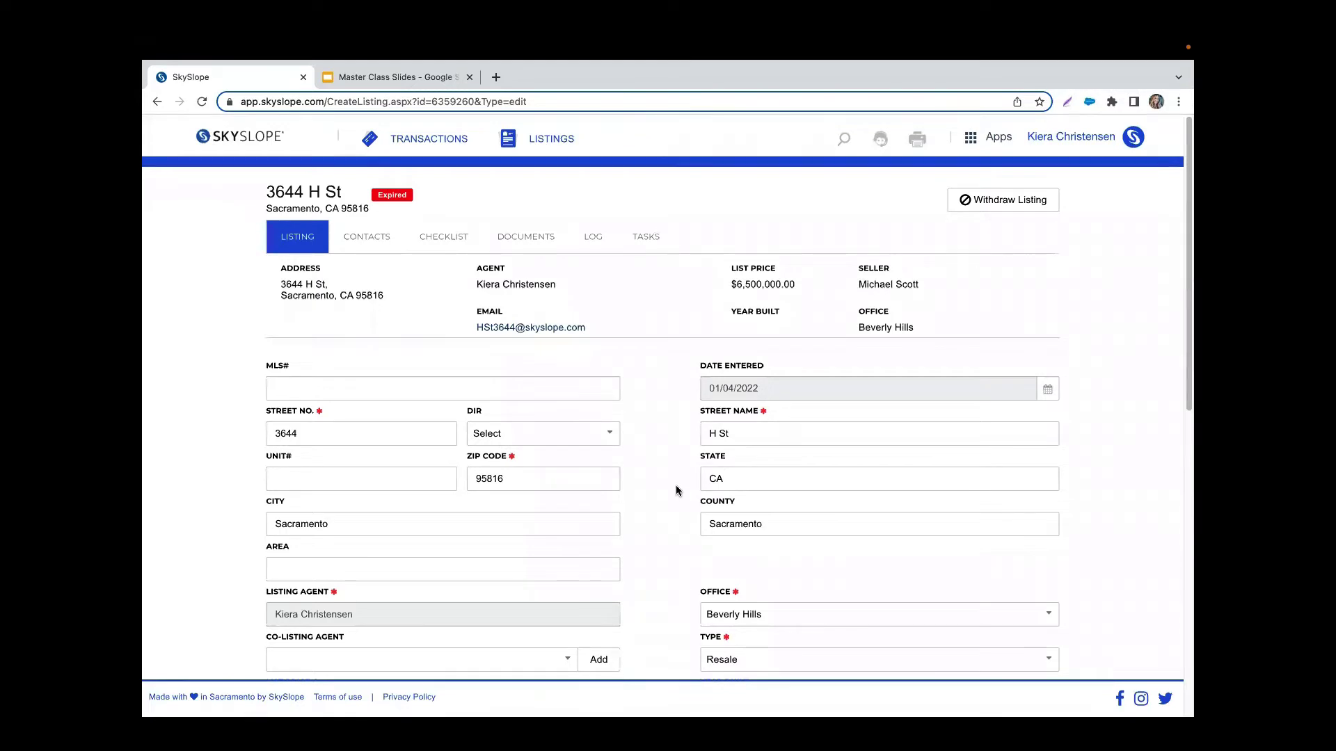
pyautogui.scroll(-3, 675, 490)
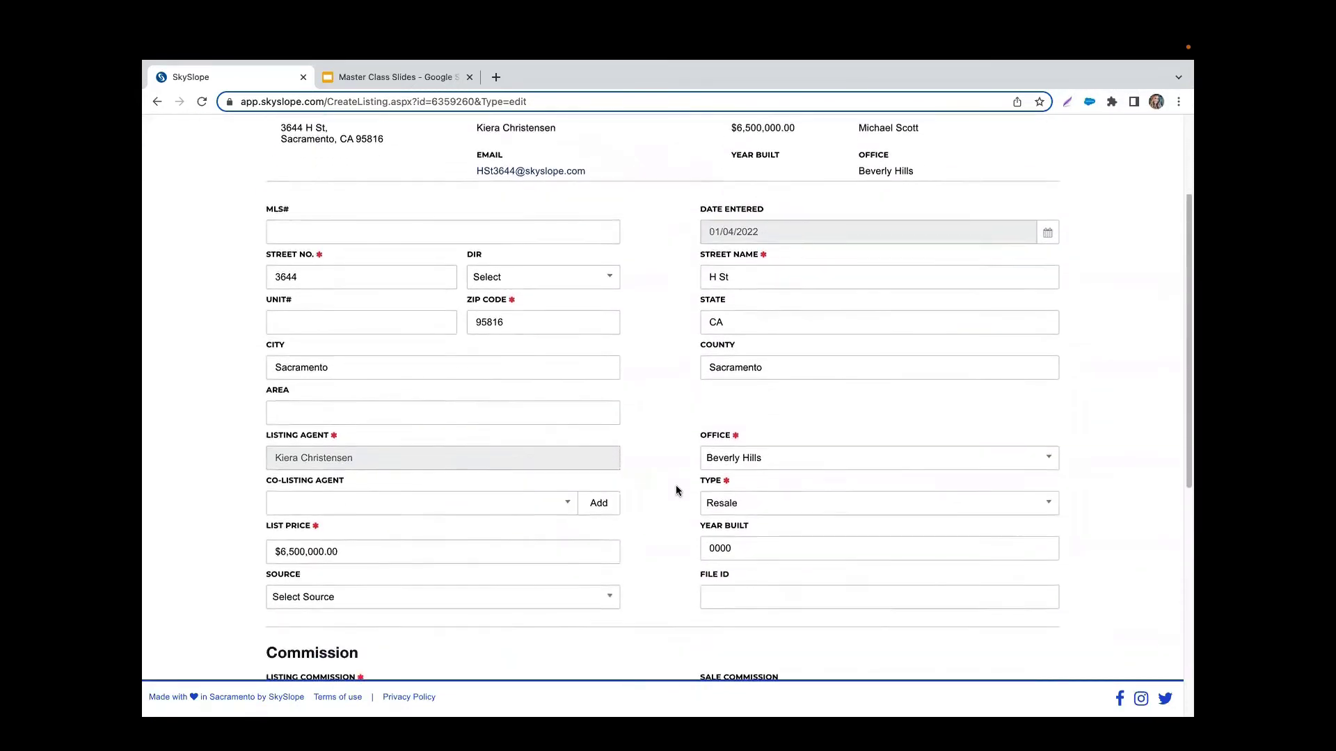
pyautogui.scroll(-5, 678, 490)
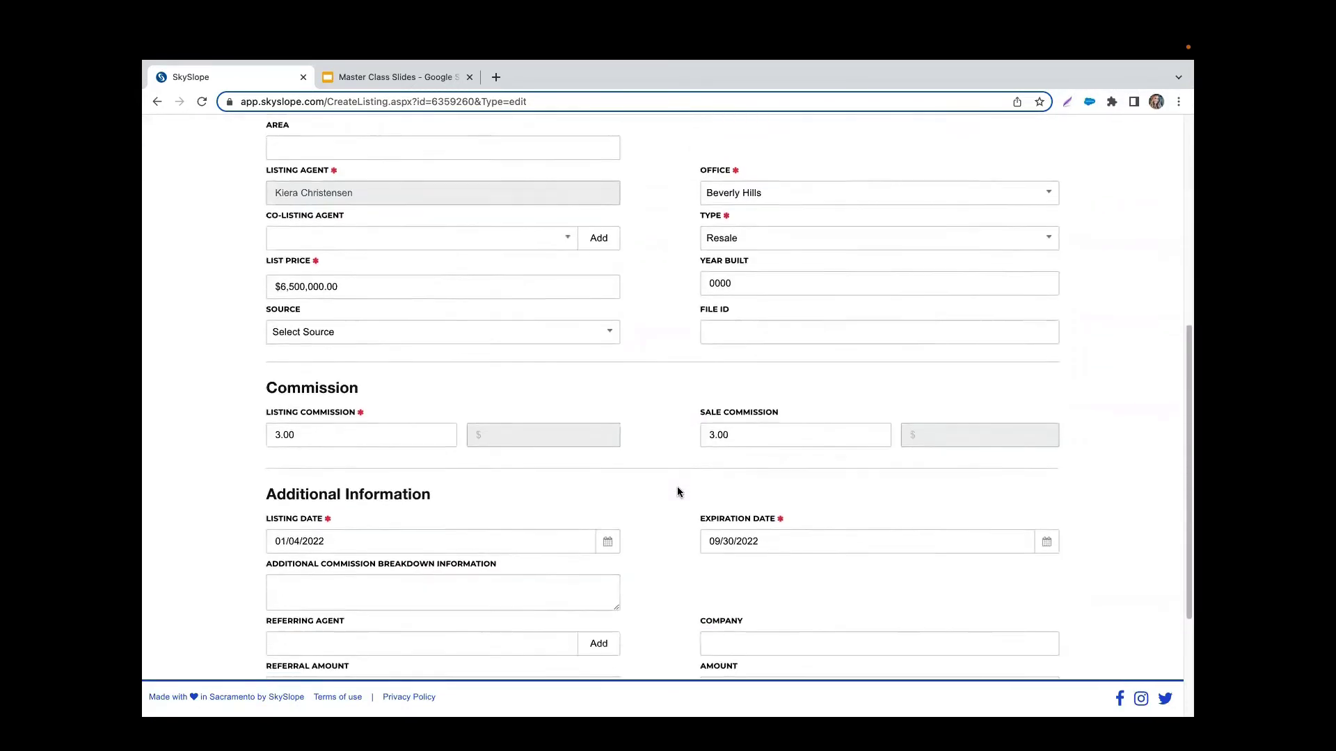
pyautogui.scroll(-1, 677, 492)
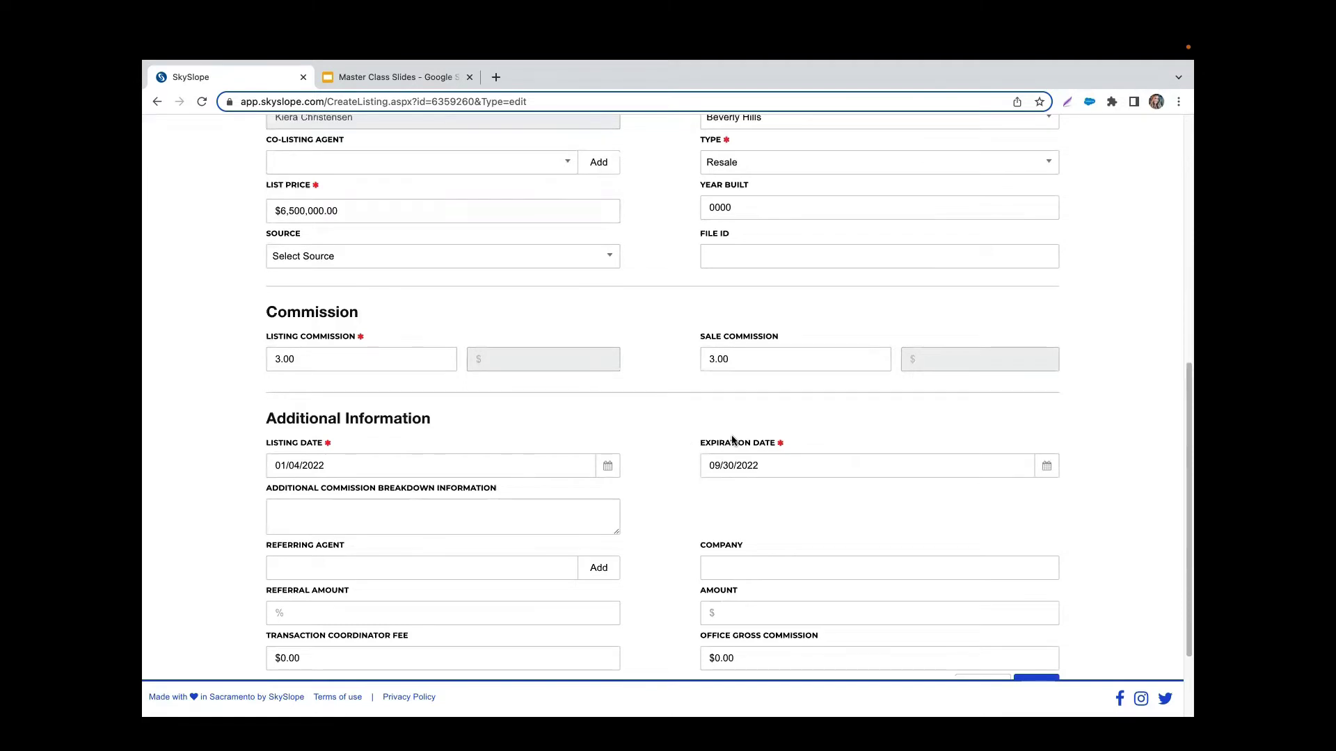
pyautogui.click(735, 471)
pyautogui.click(820, 281)
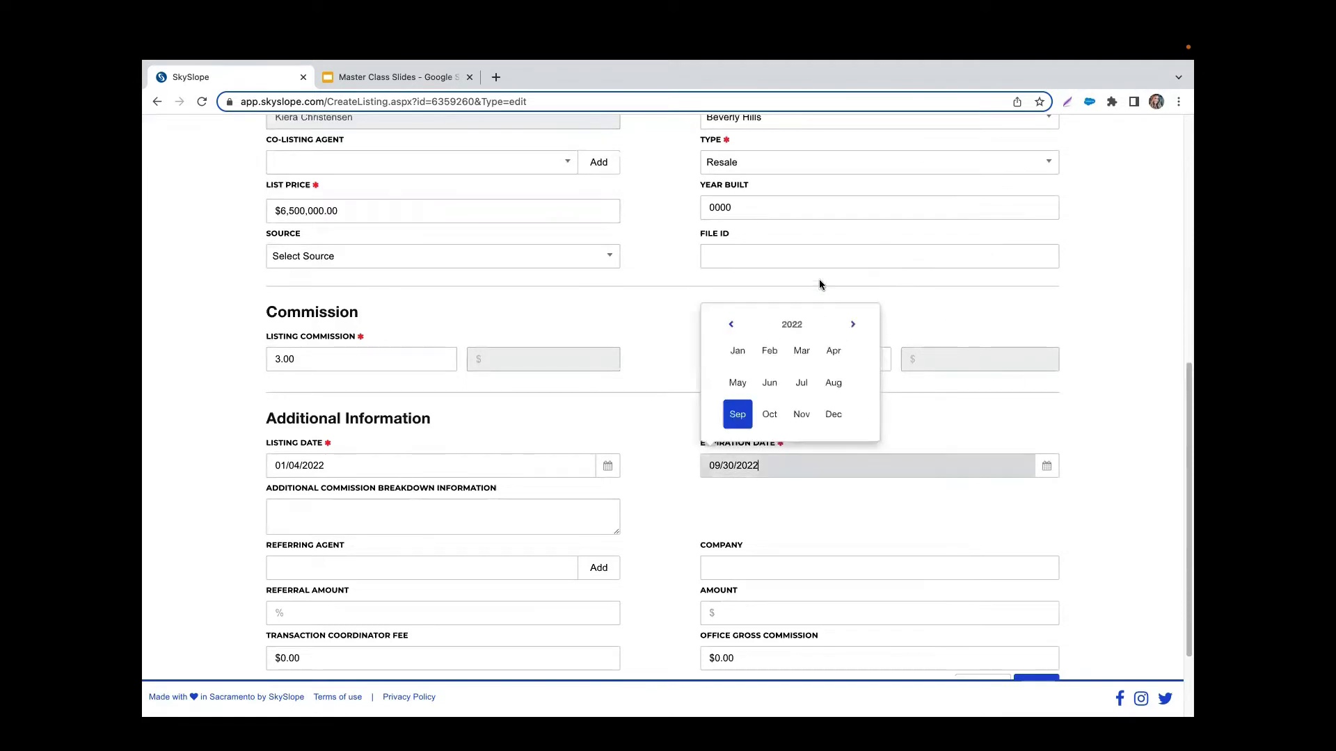
pyautogui.click(833, 416)
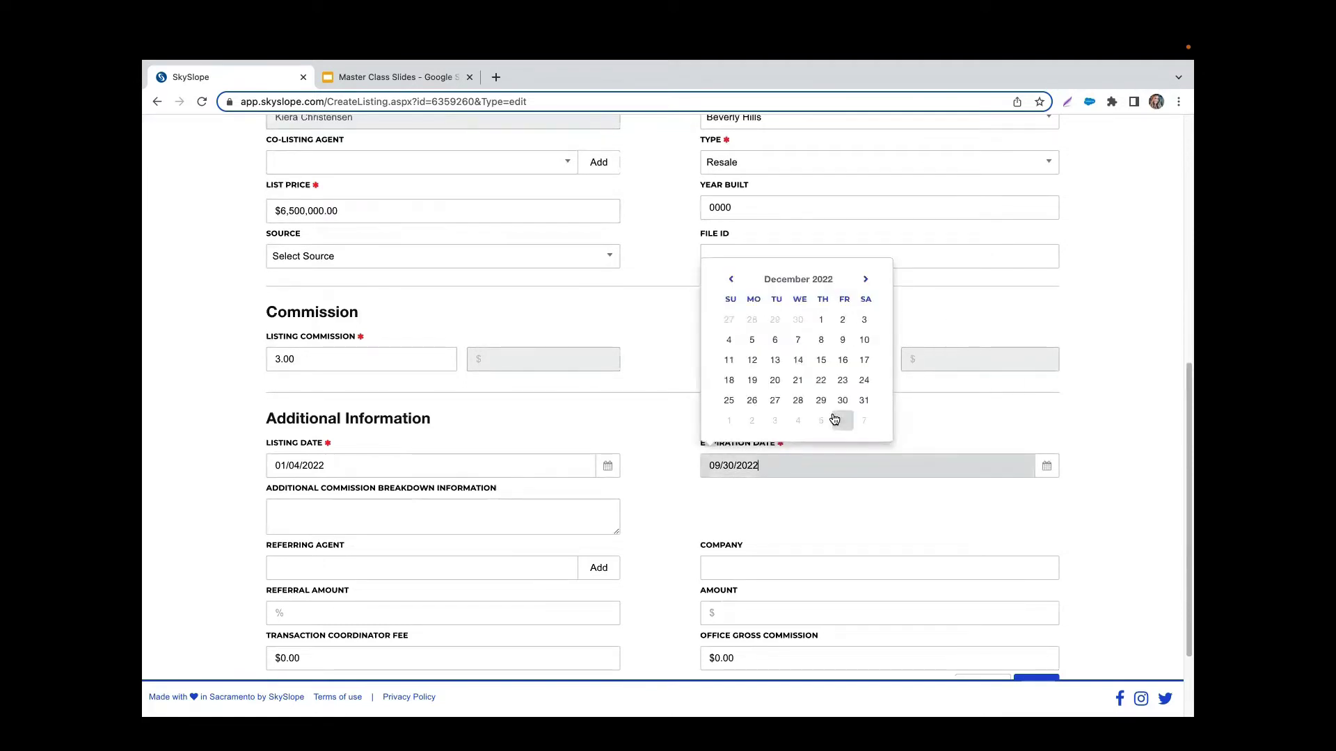
pyautogui.click(865, 321)
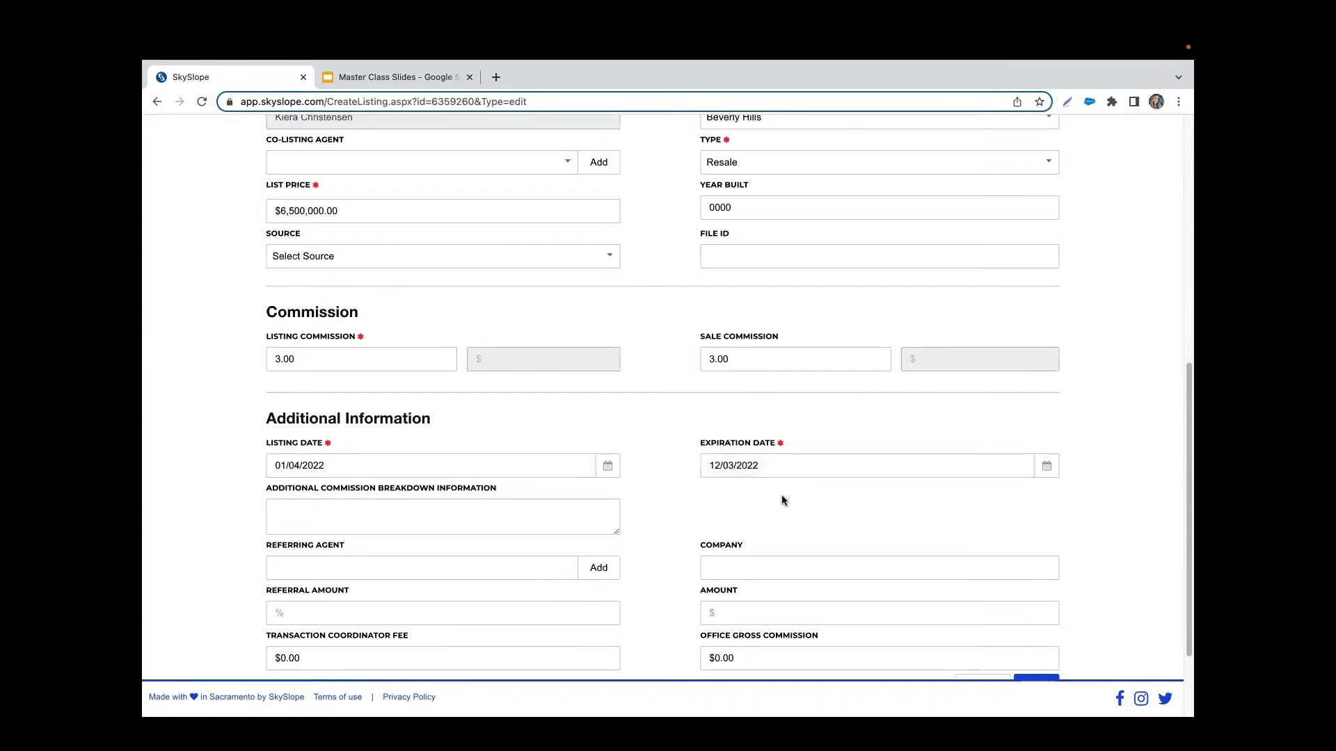
pyautogui.scroll(-3, 782, 496)
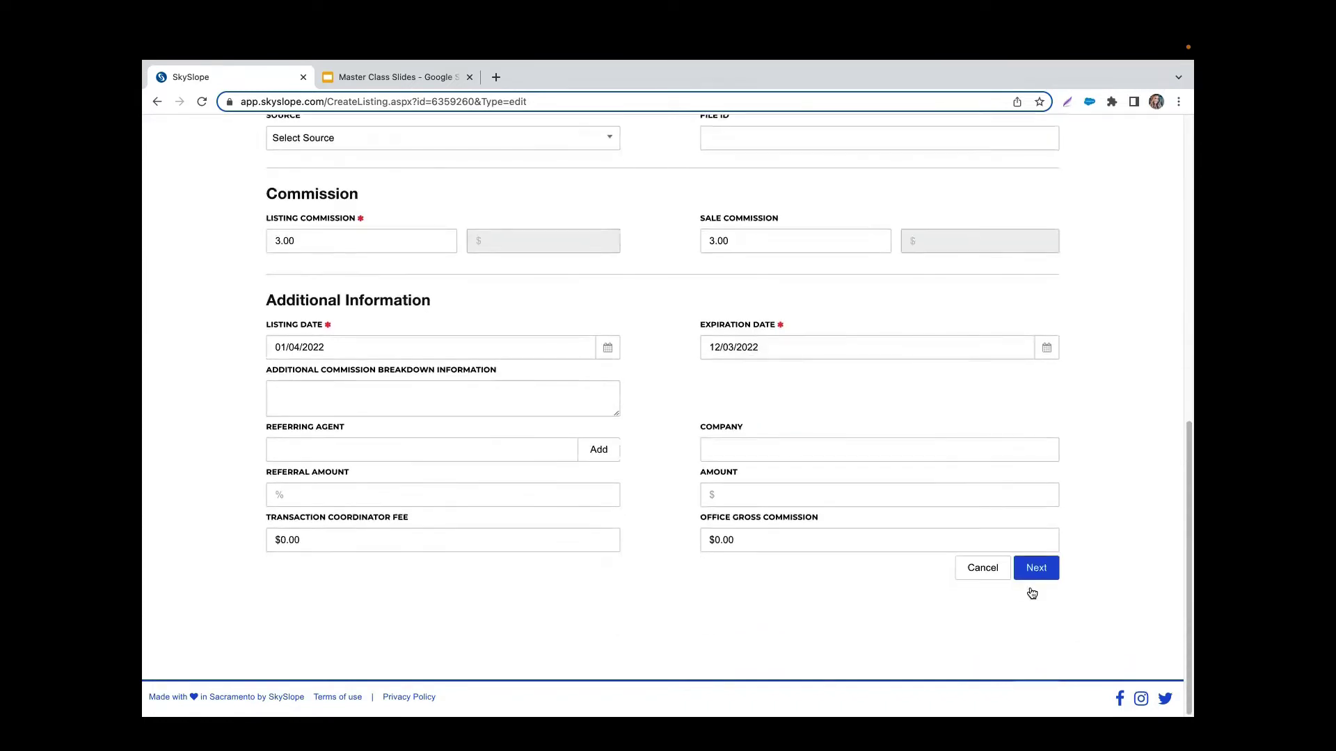
pyautogui.click(1034, 572)
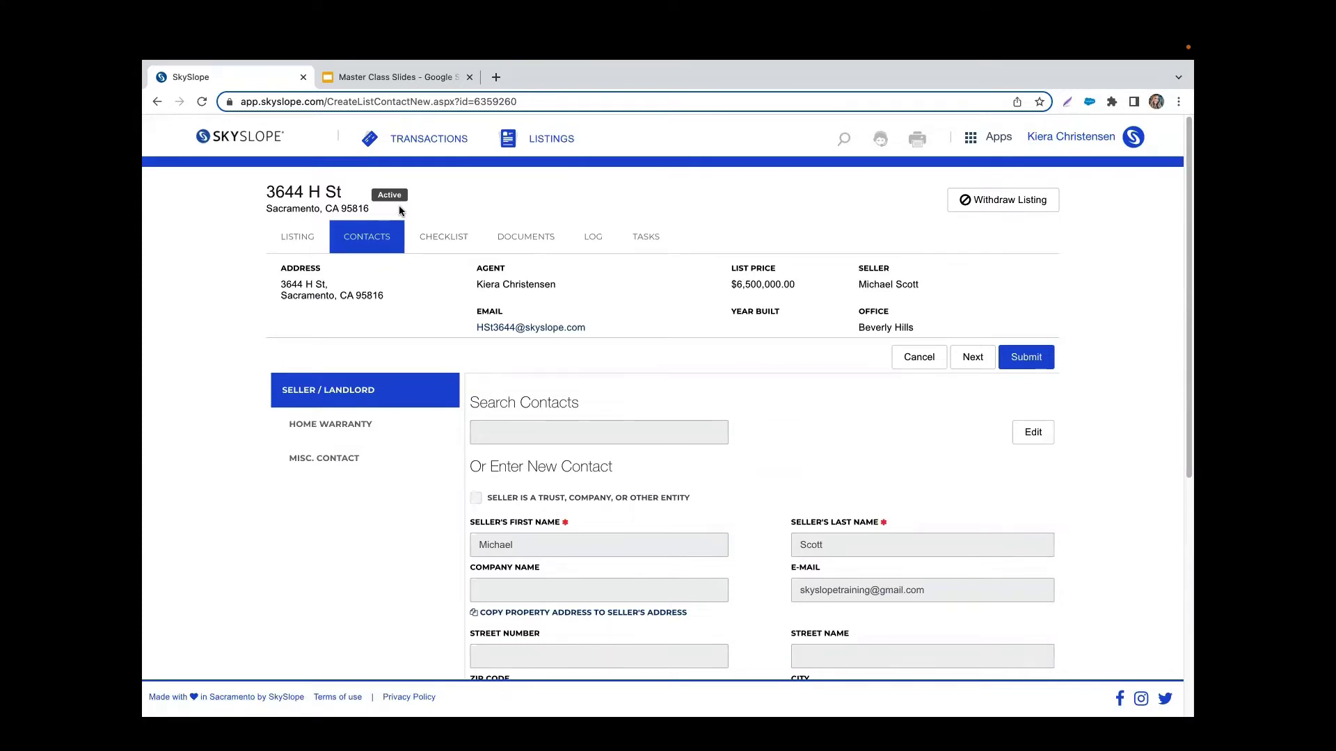
pyautogui.click(453, 248)
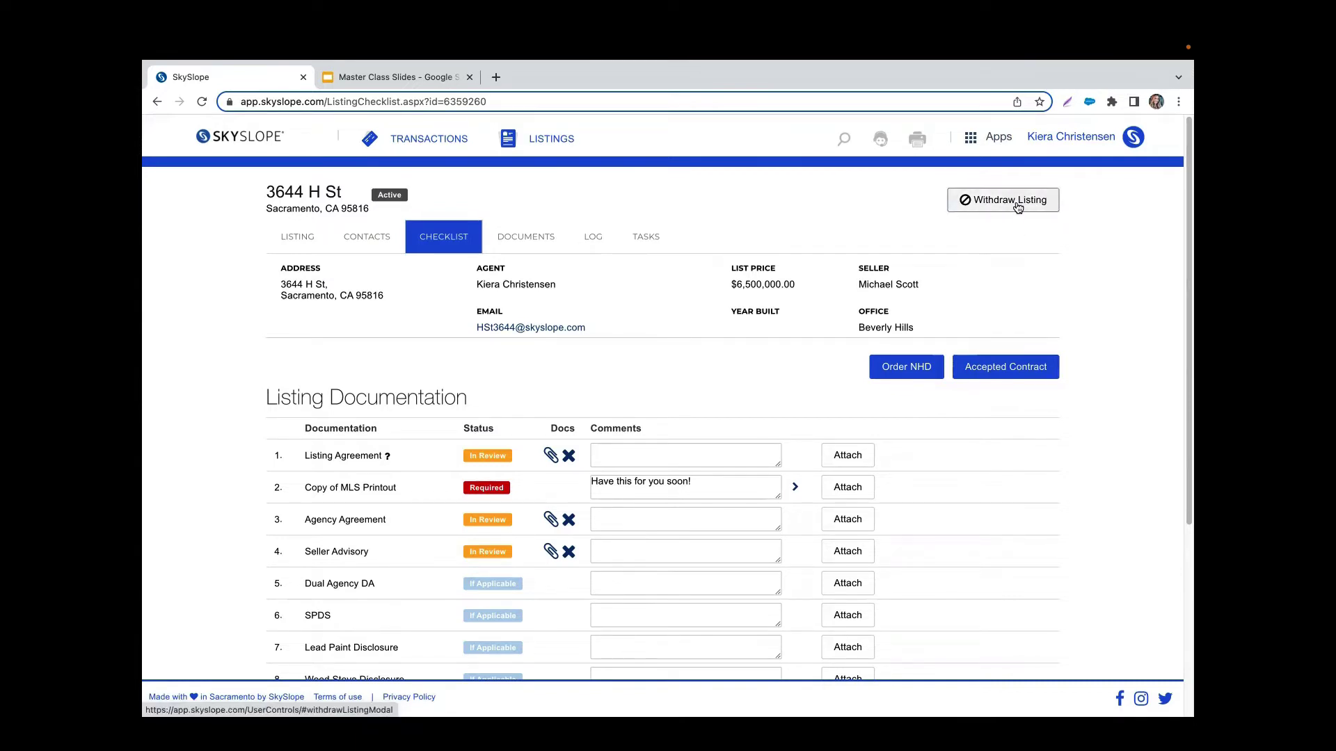
pyautogui.click(272, 139)
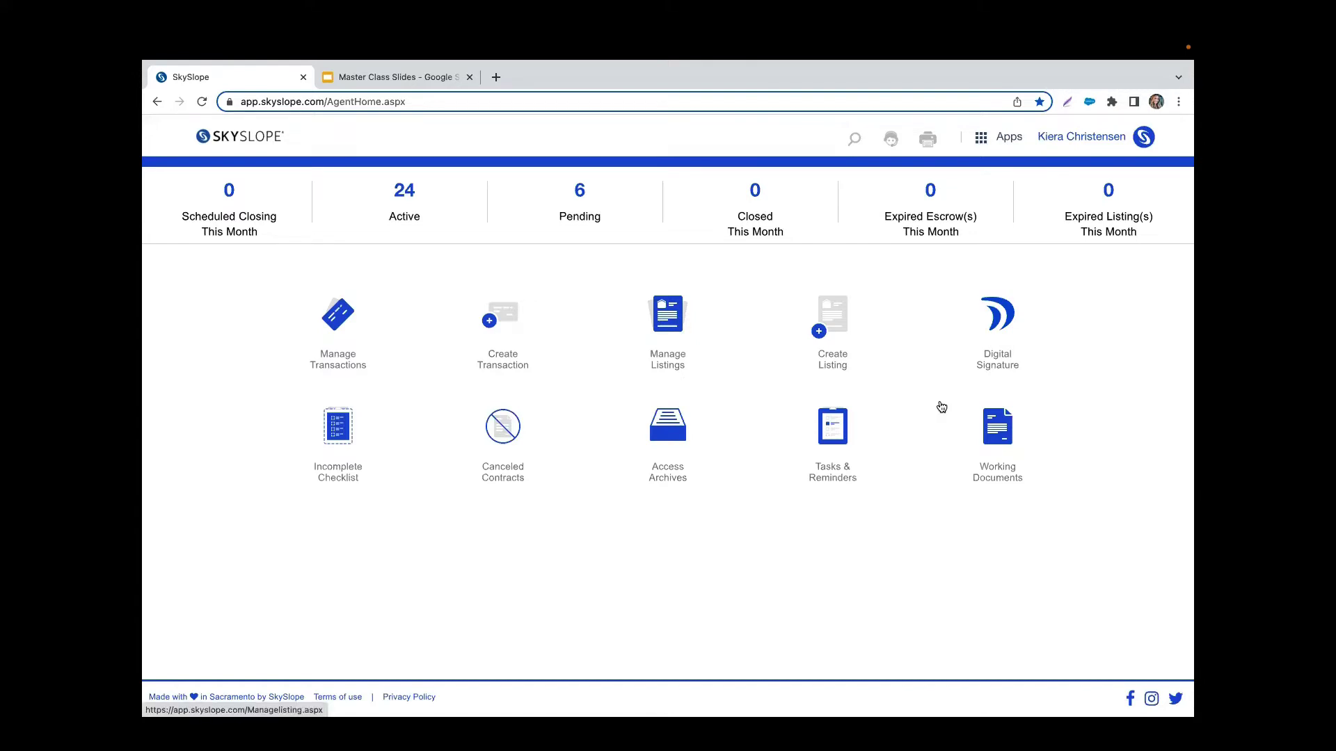
# Step: Go to My Account through the name menu in the top right
pyautogui.click(1088, 137)
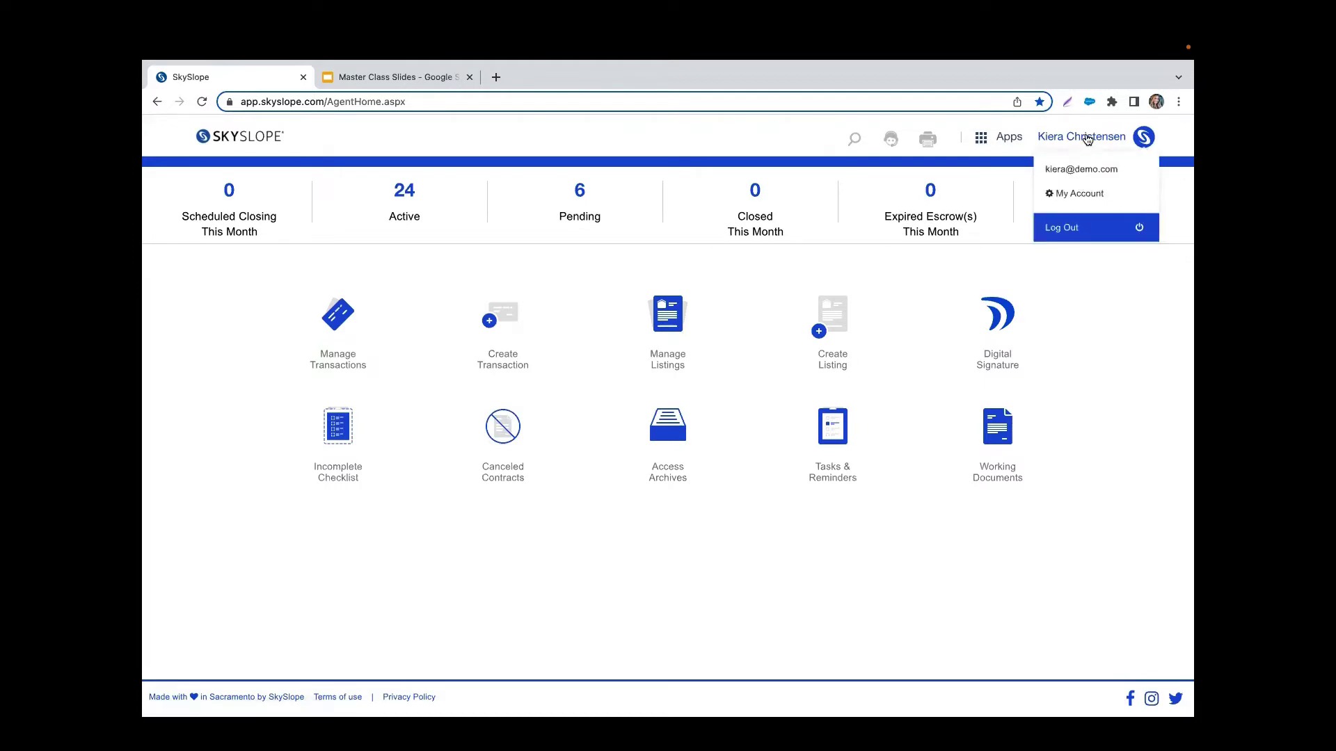
pyautogui.click(1081, 203)
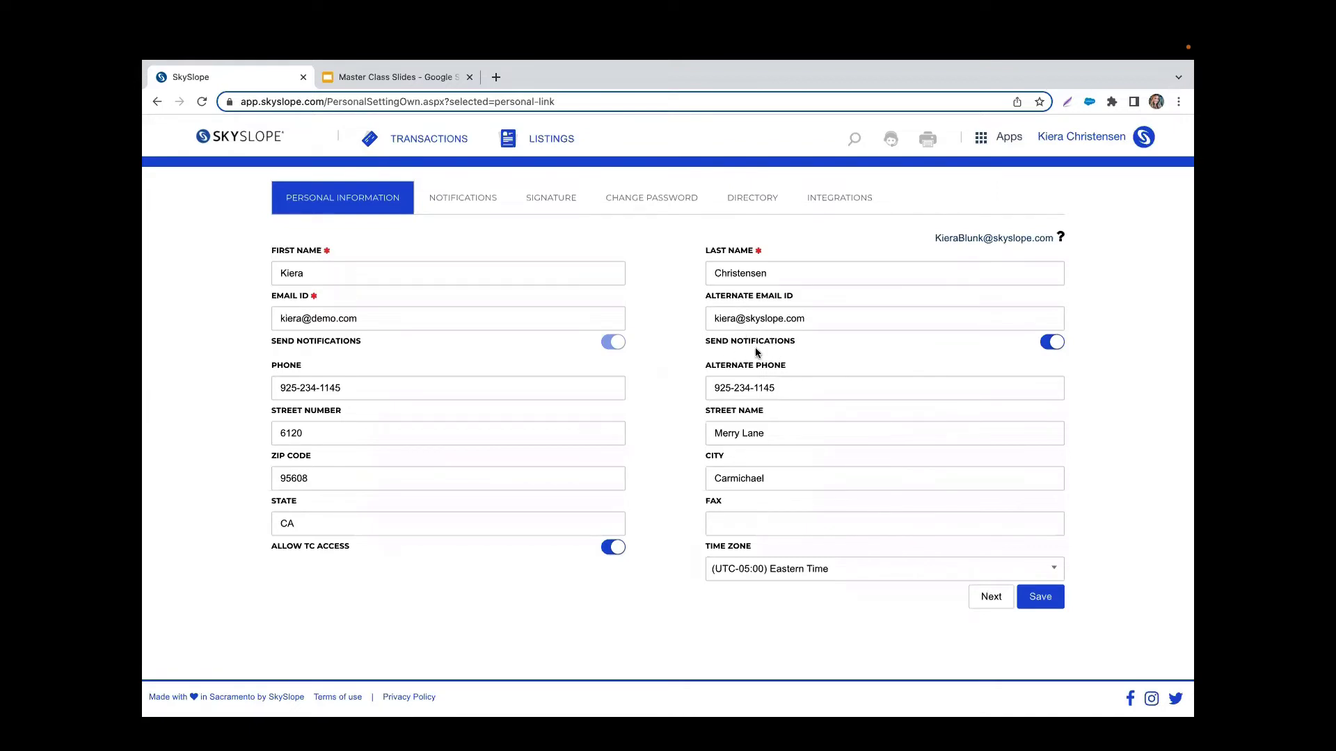
# Step: View notification settings: 3-day listing and closing reminders, with all four task emails enabled
pyautogui.click(463, 200)
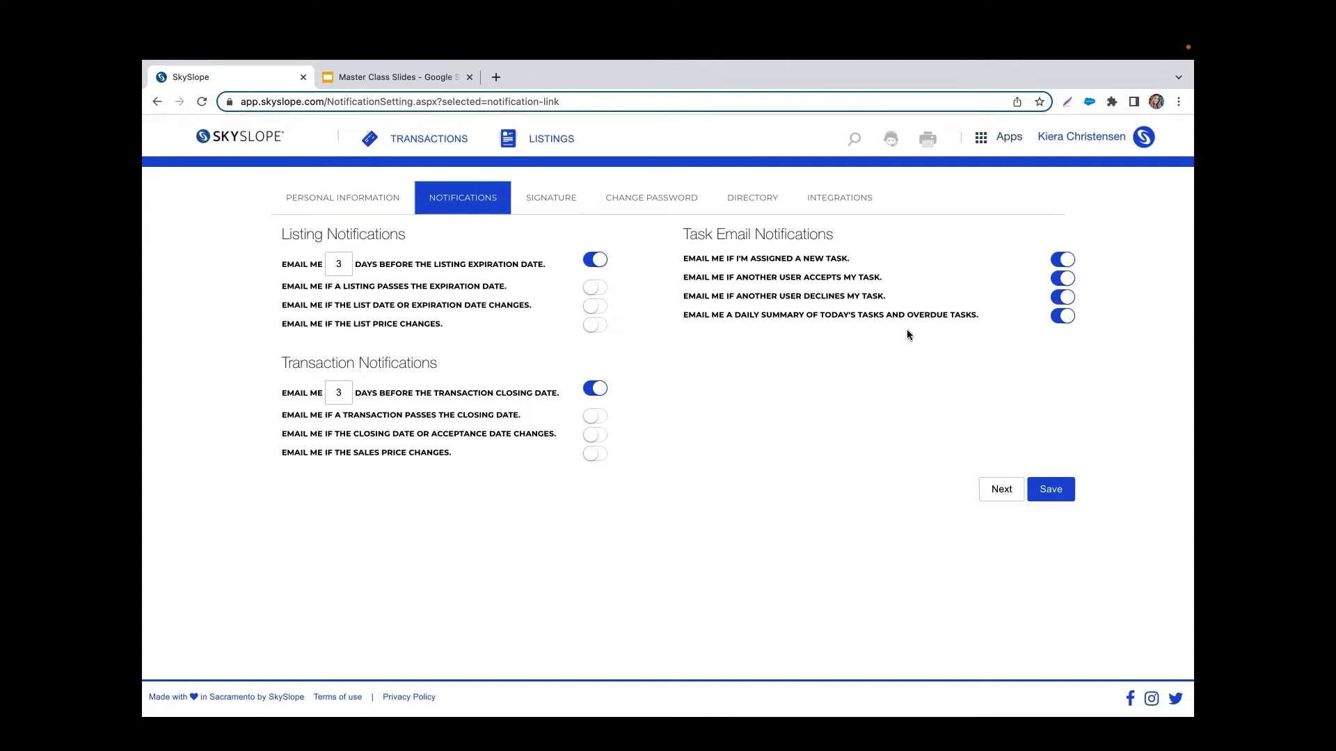
# Step: Return to the dashboard and go to Manage Transactions
pyautogui.click(265, 137)
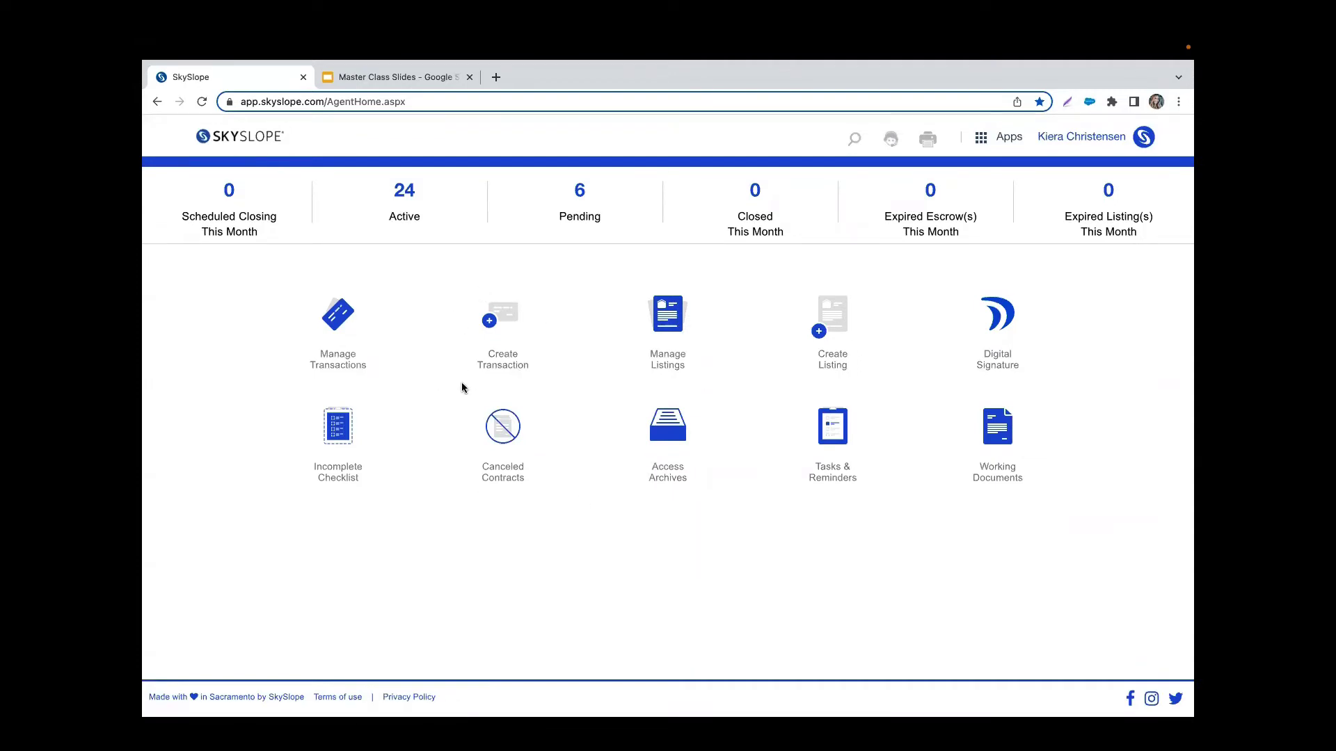
pyautogui.click(327, 350)
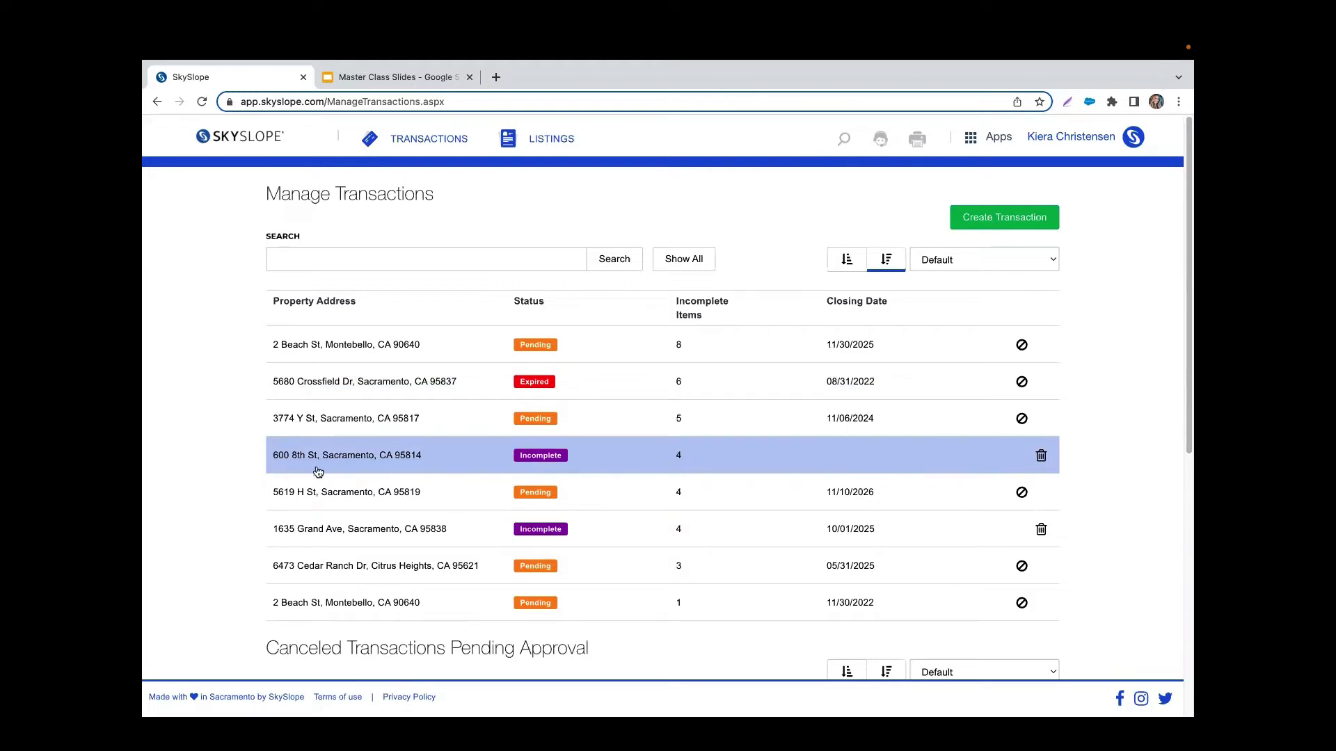
pyautogui.click(618, 461)
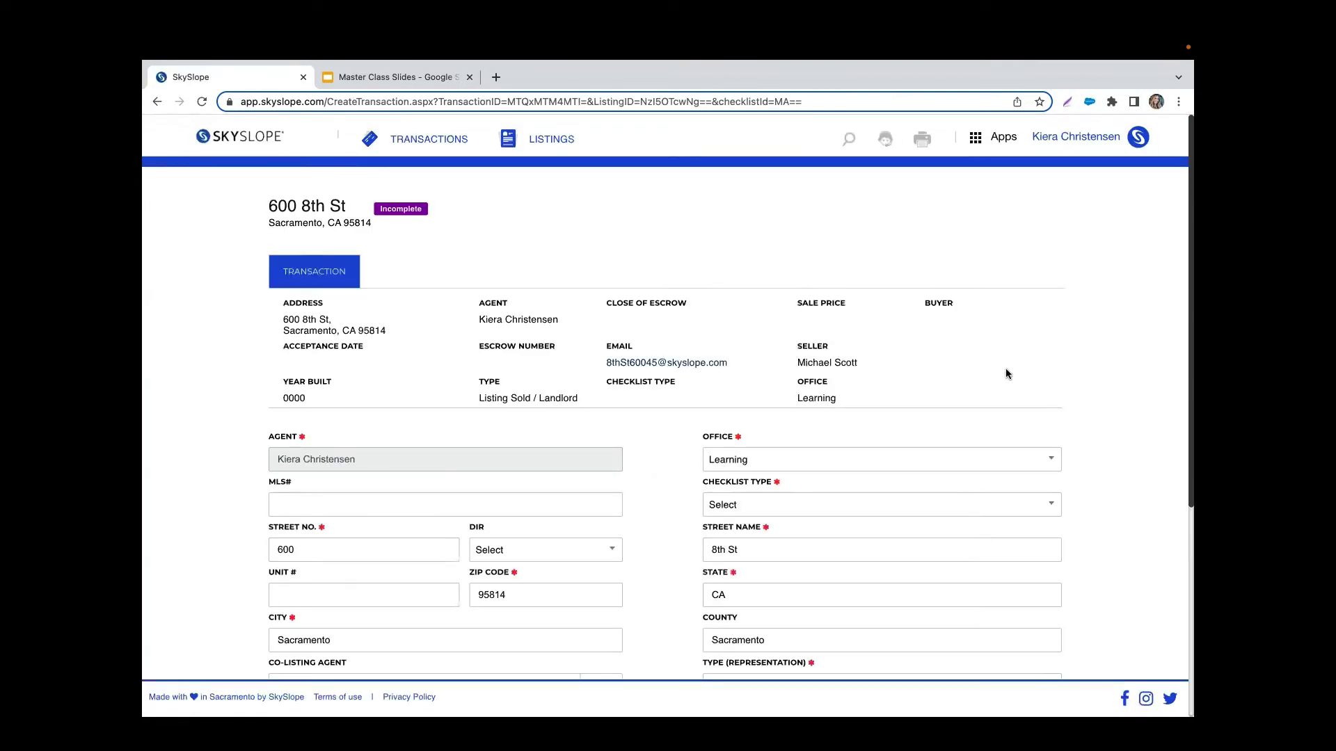
pyautogui.scroll(-1, 1004, 369)
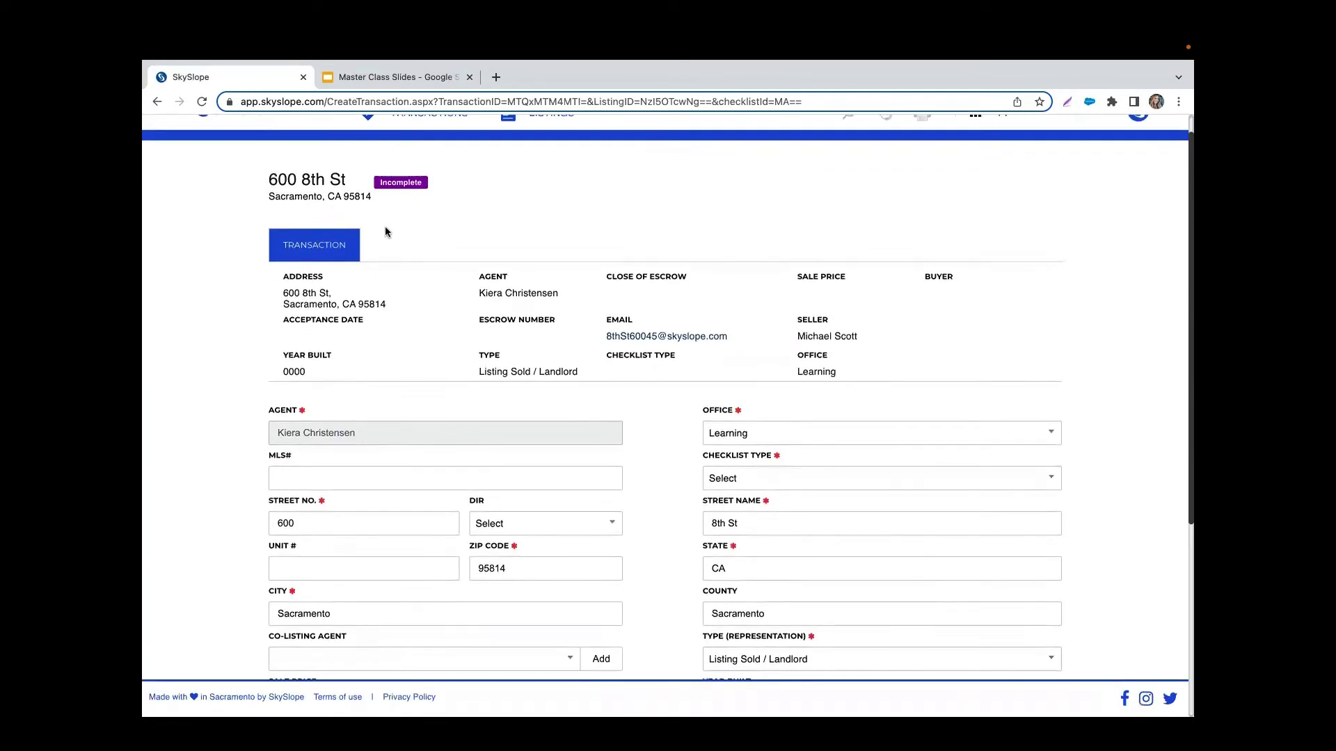
pyautogui.scroll(-3, 612, 328)
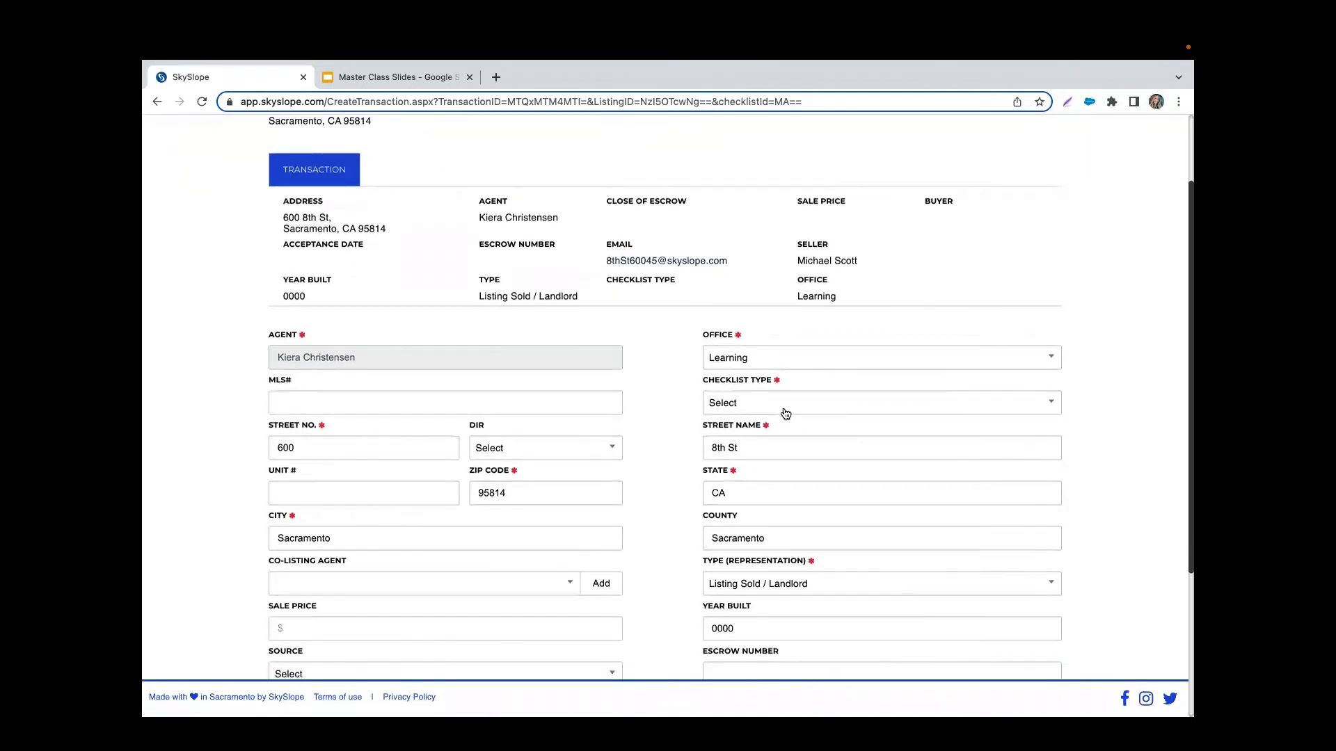
pyautogui.click(766, 414)
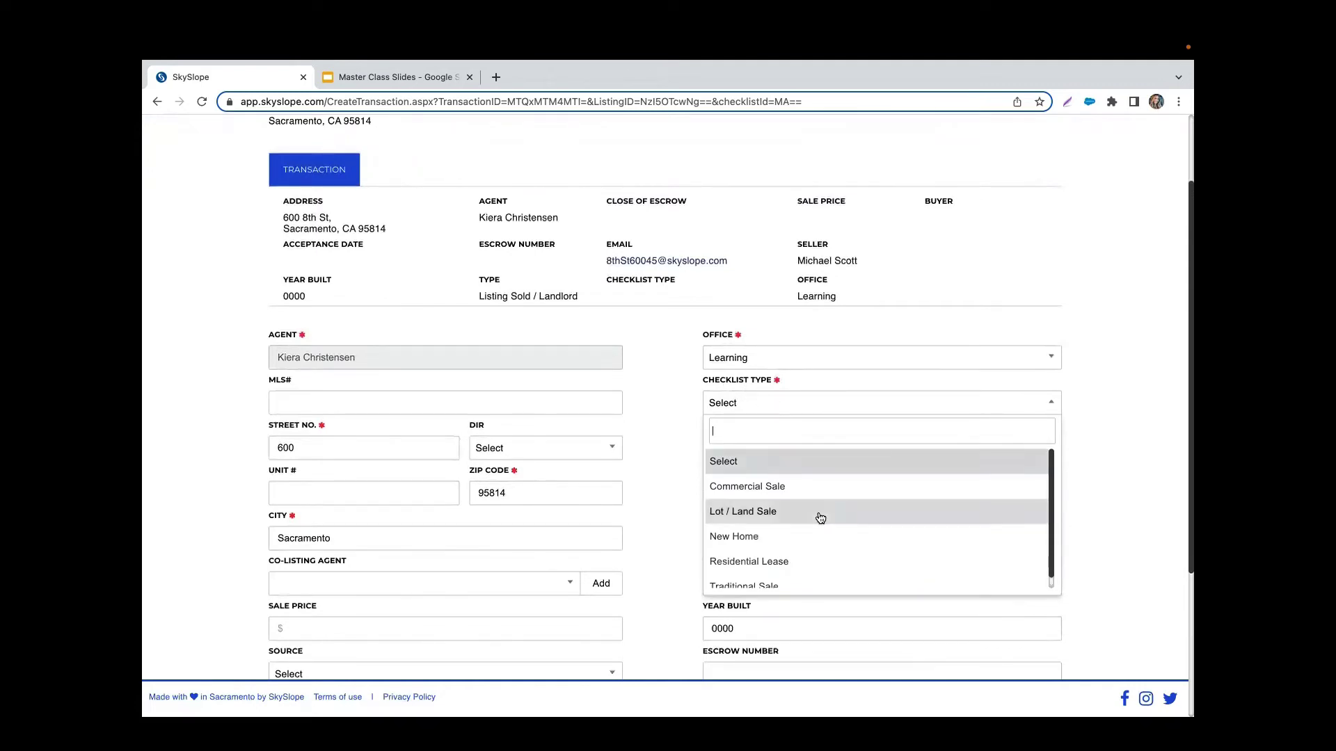
pyautogui.scroll(-1, 820, 518)
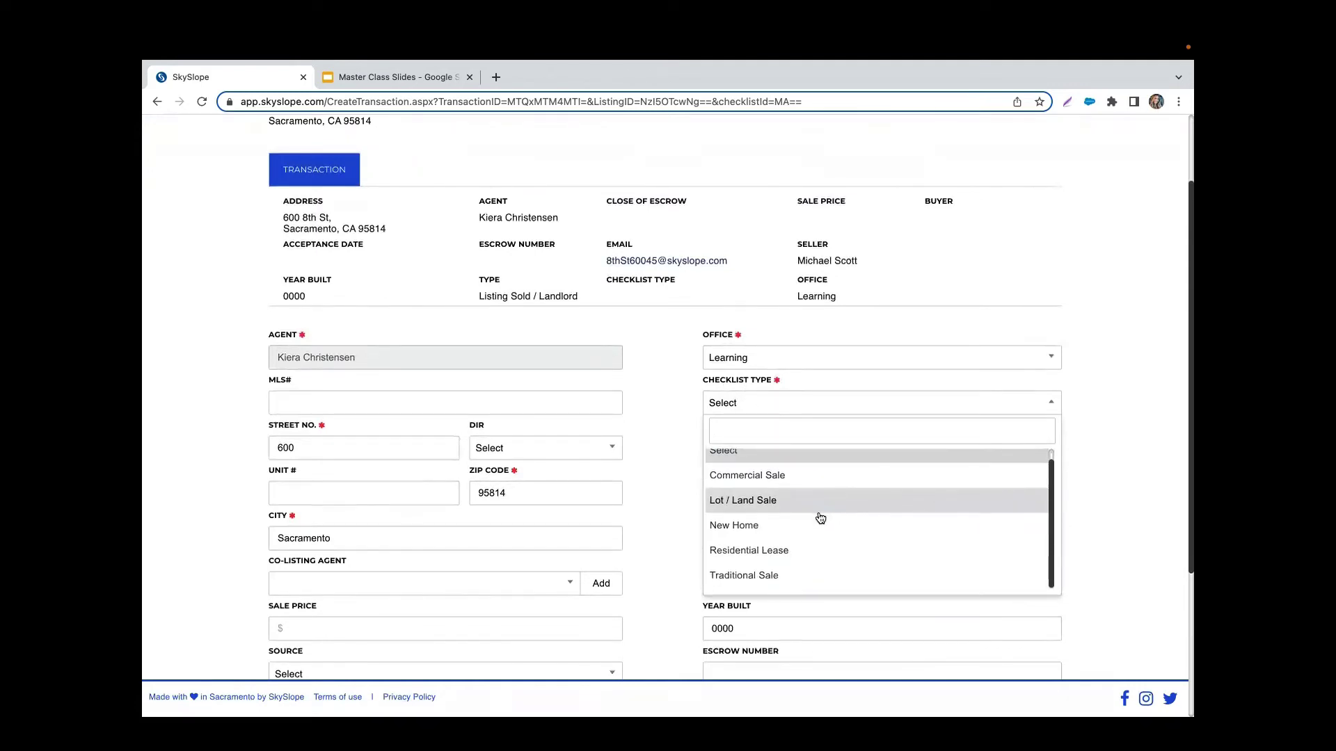
pyautogui.click(746, 578)
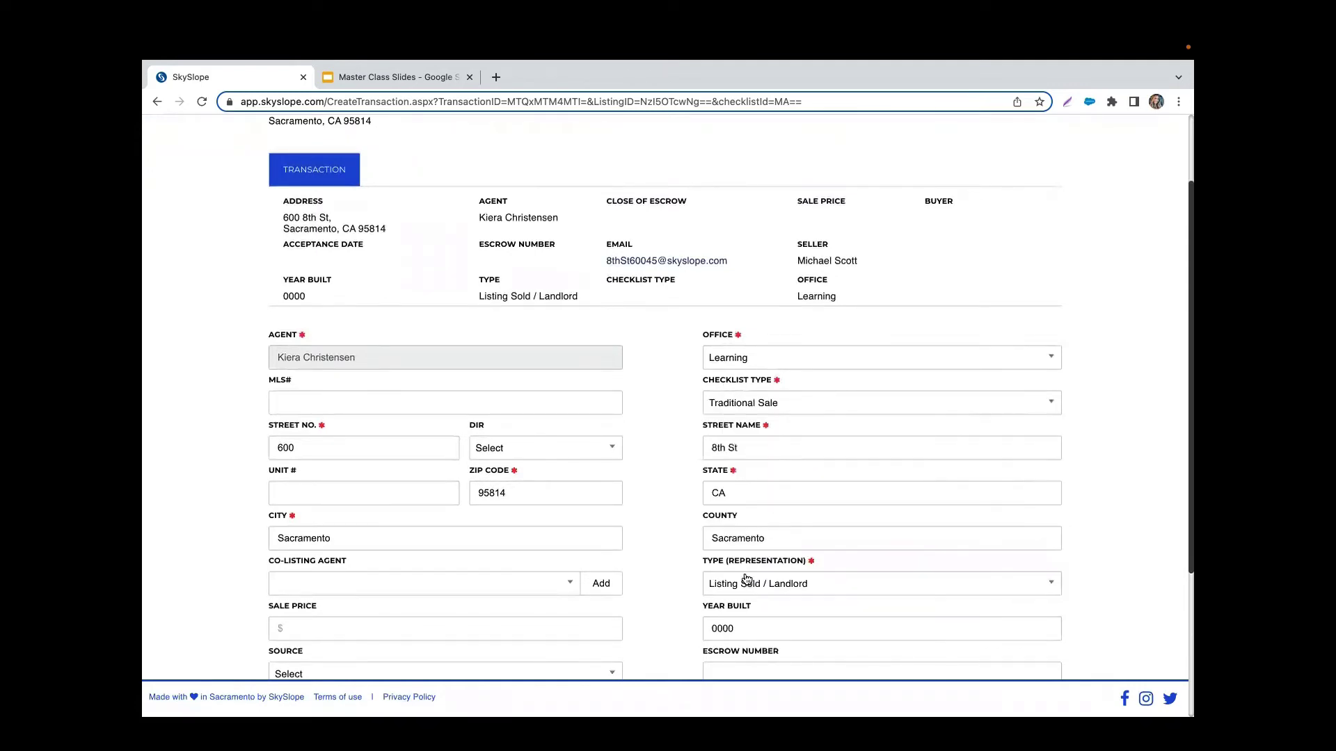
pyautogui.click(758, 412)
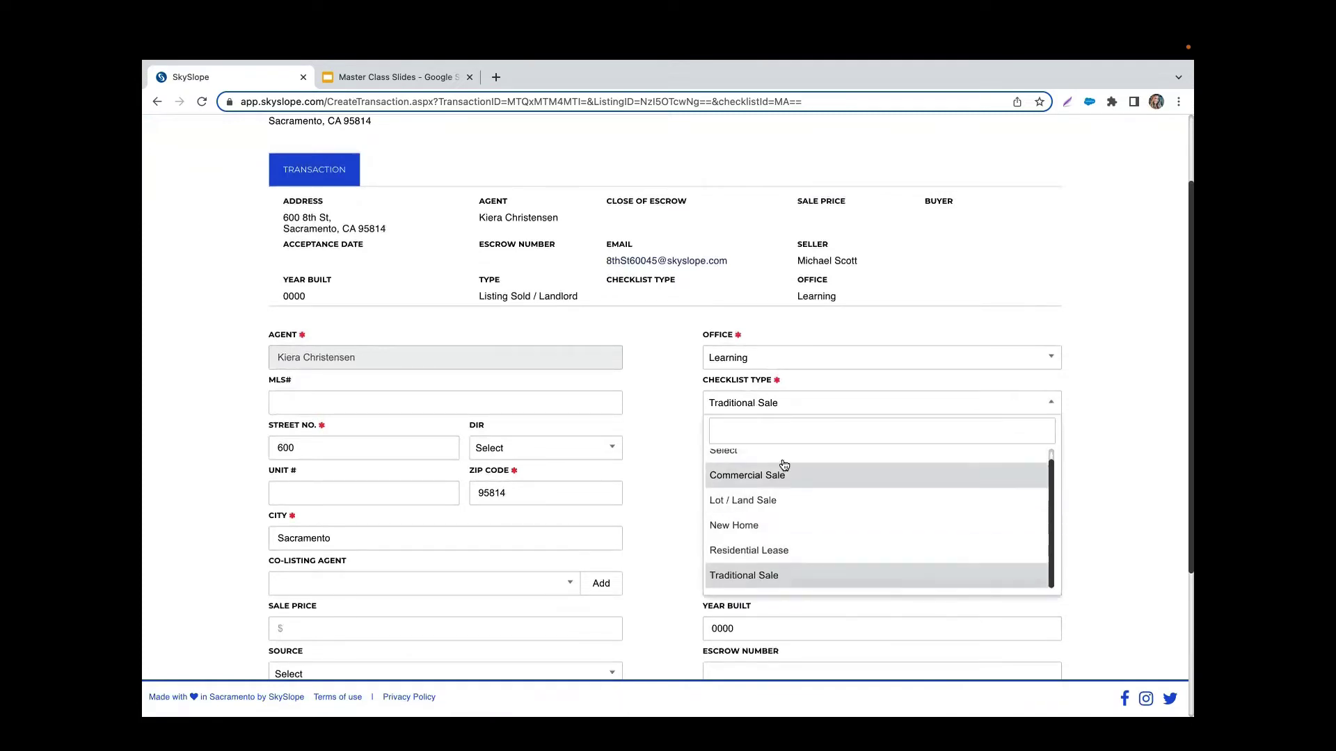
pyautogui.click(757, 577)
pyautogui.scroll(-5, 676, 542)
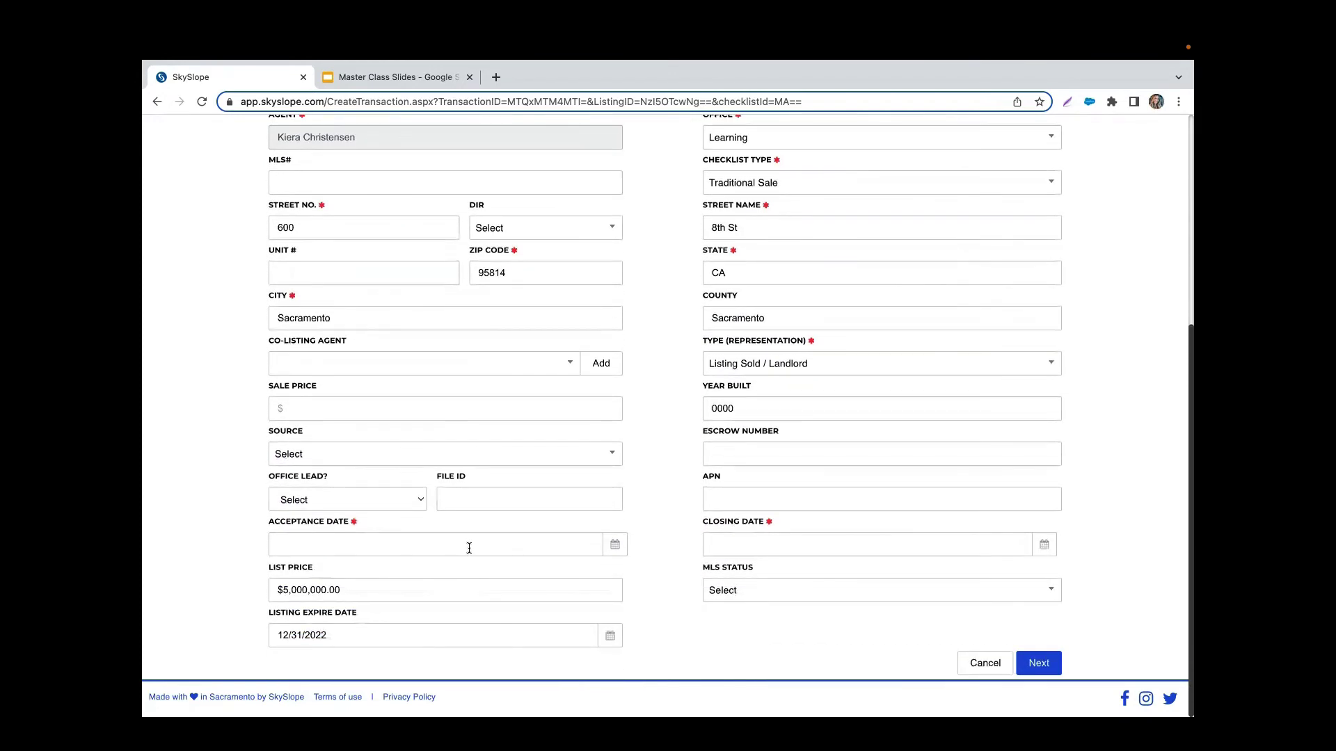
# Step: Pick 10/19/2022 in the Acceptance Date calendar and November 22, 2023 for closing
pyautogui.click(469, 544)
pyautogui.click(363, 459)
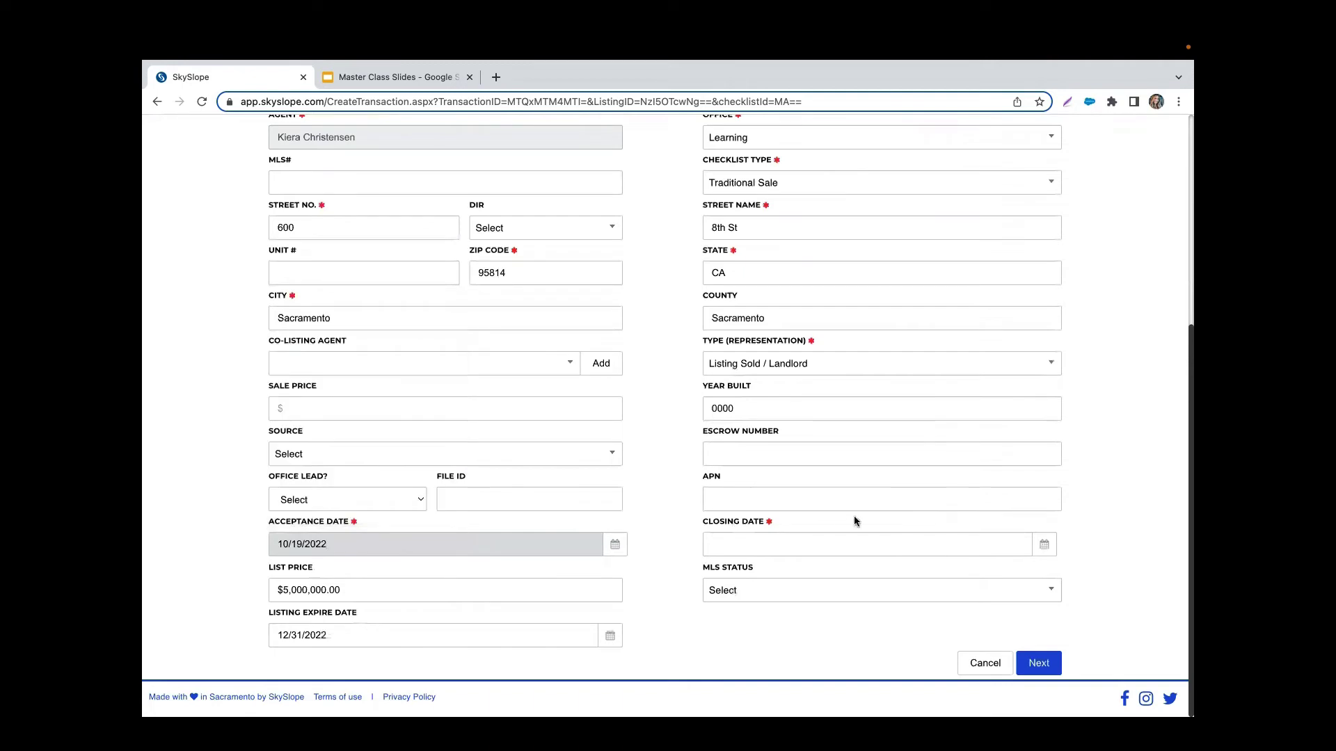
pyautogui.click(1041, 546)
pyautogui.click(868, 358)
pyautogui.click(868, 358)
pyautogui.click(868, 358)
pyautogui.click(817, 357)
pyautogui.click(803, 448)
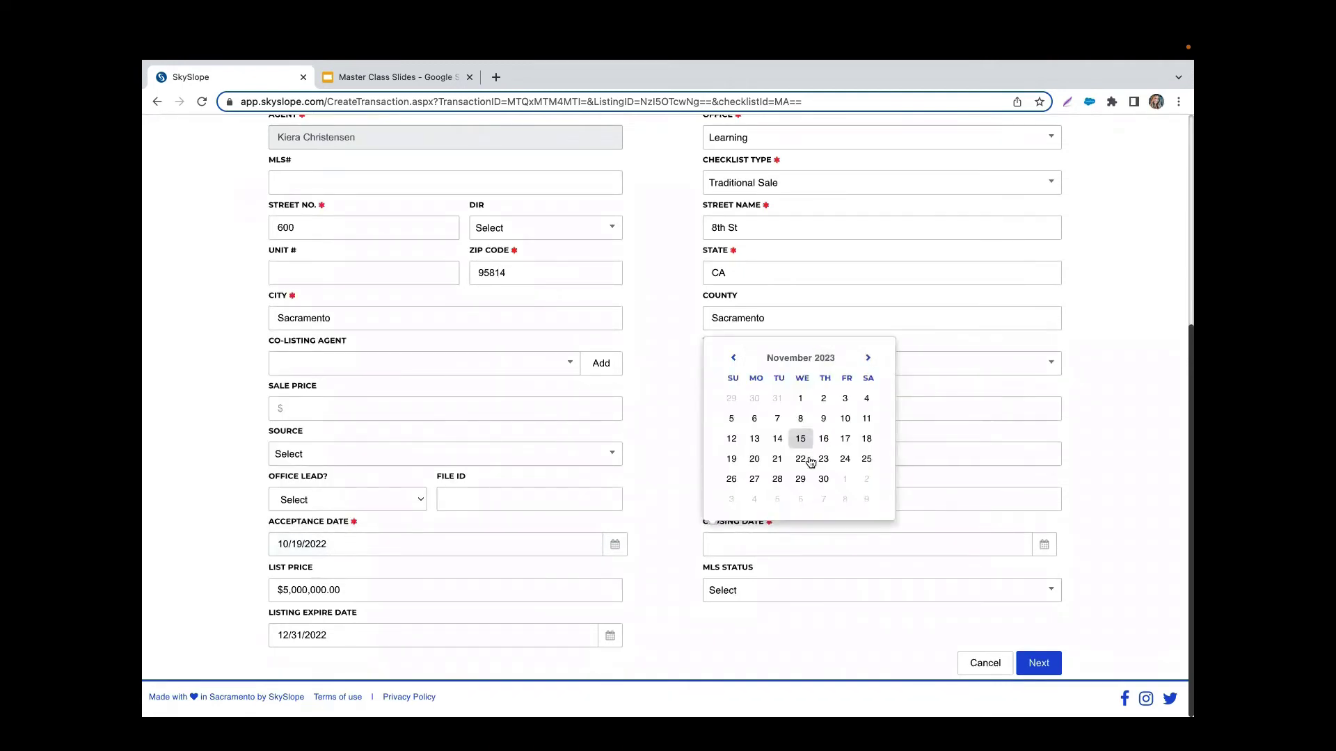
pyautogui.click(800, 459)
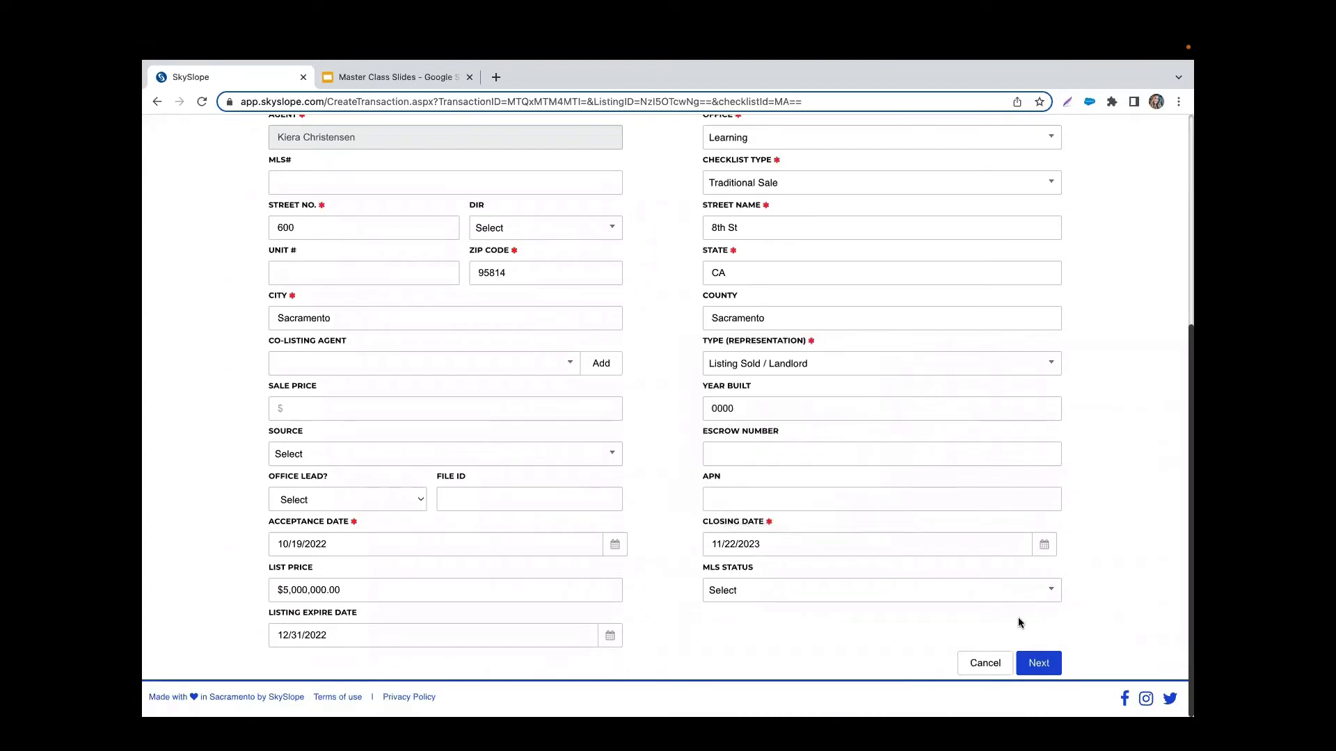
pyautogui.click(1049, 661)
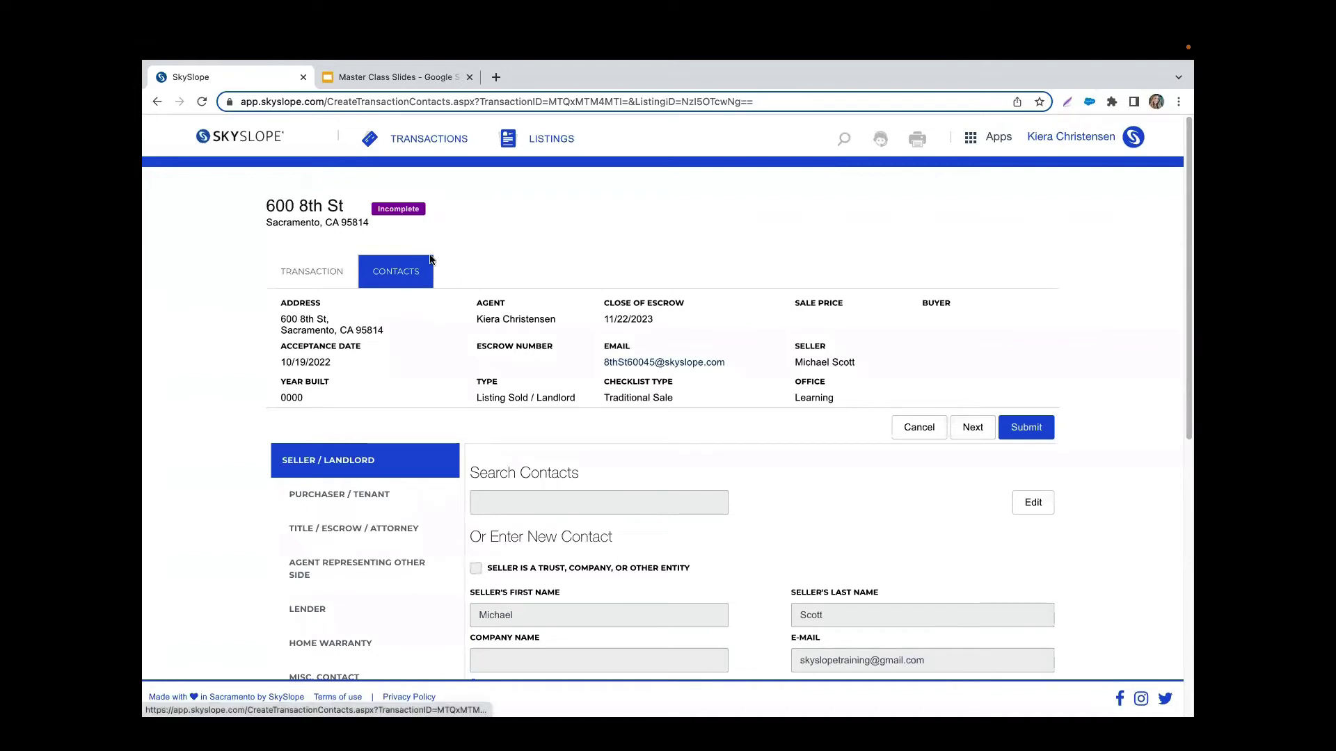
pyautogui.scroll(-2, 437, 278)
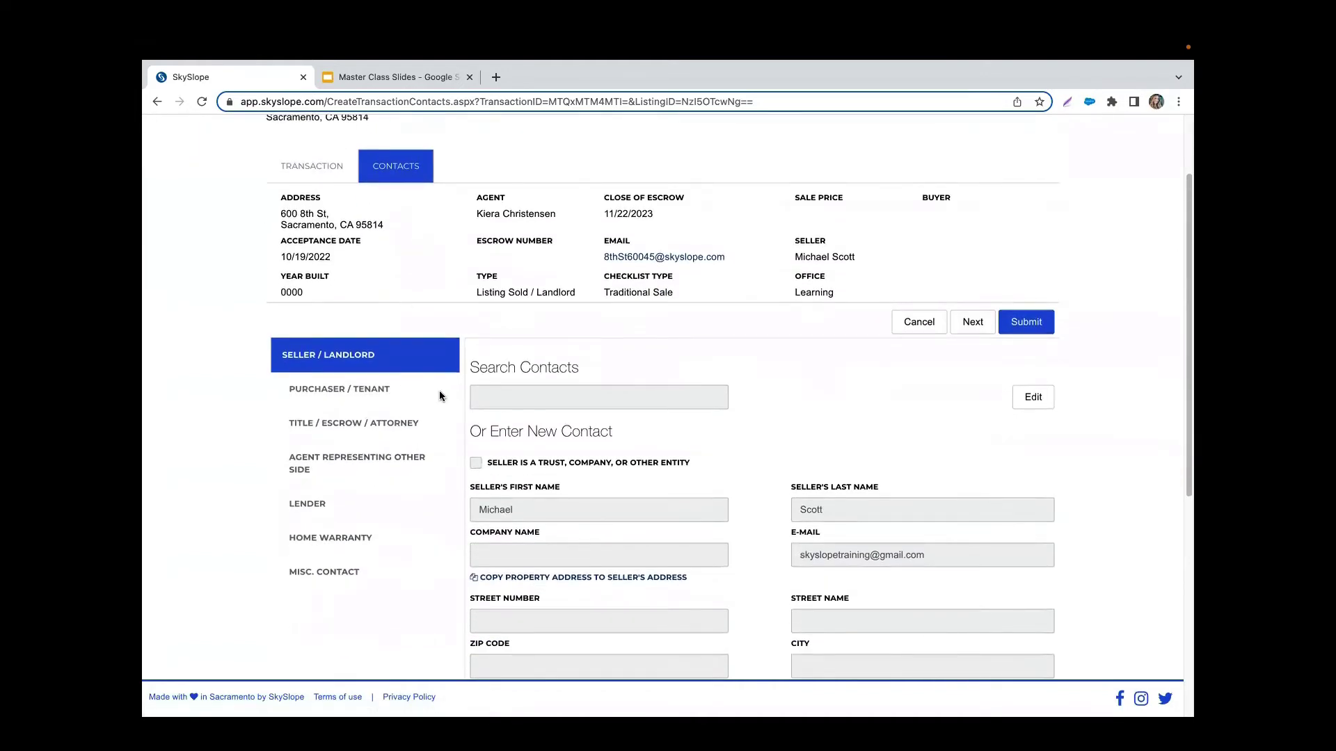
pyautogui.click(1026, 322)
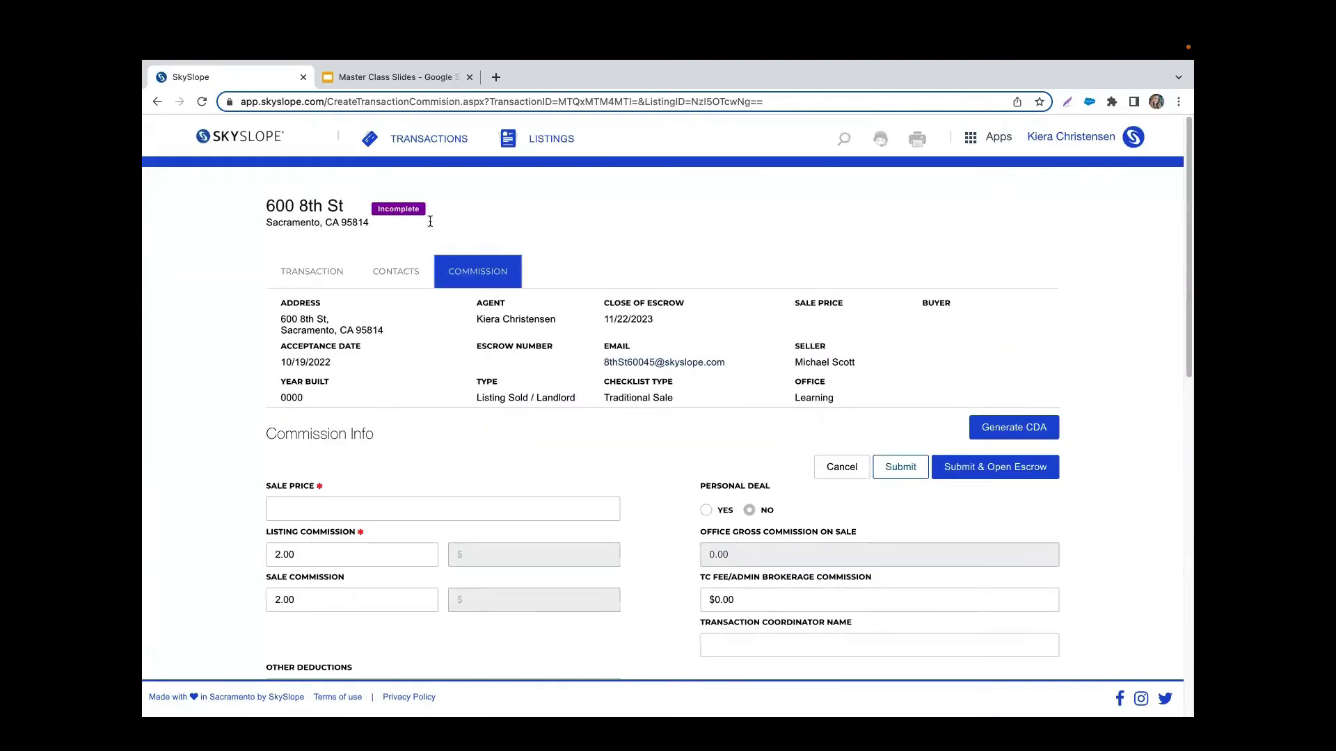
pyautogui.click(915, 474)
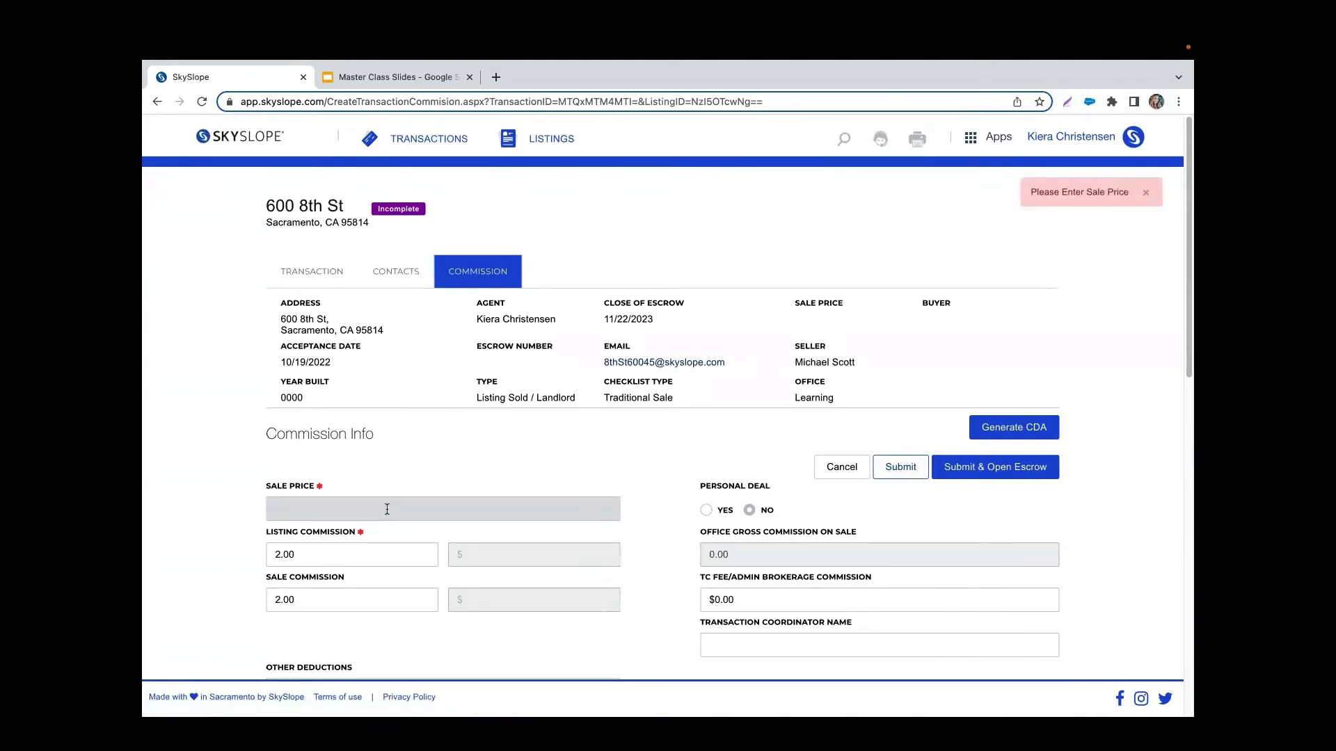
pyautogui.click(915, 475)
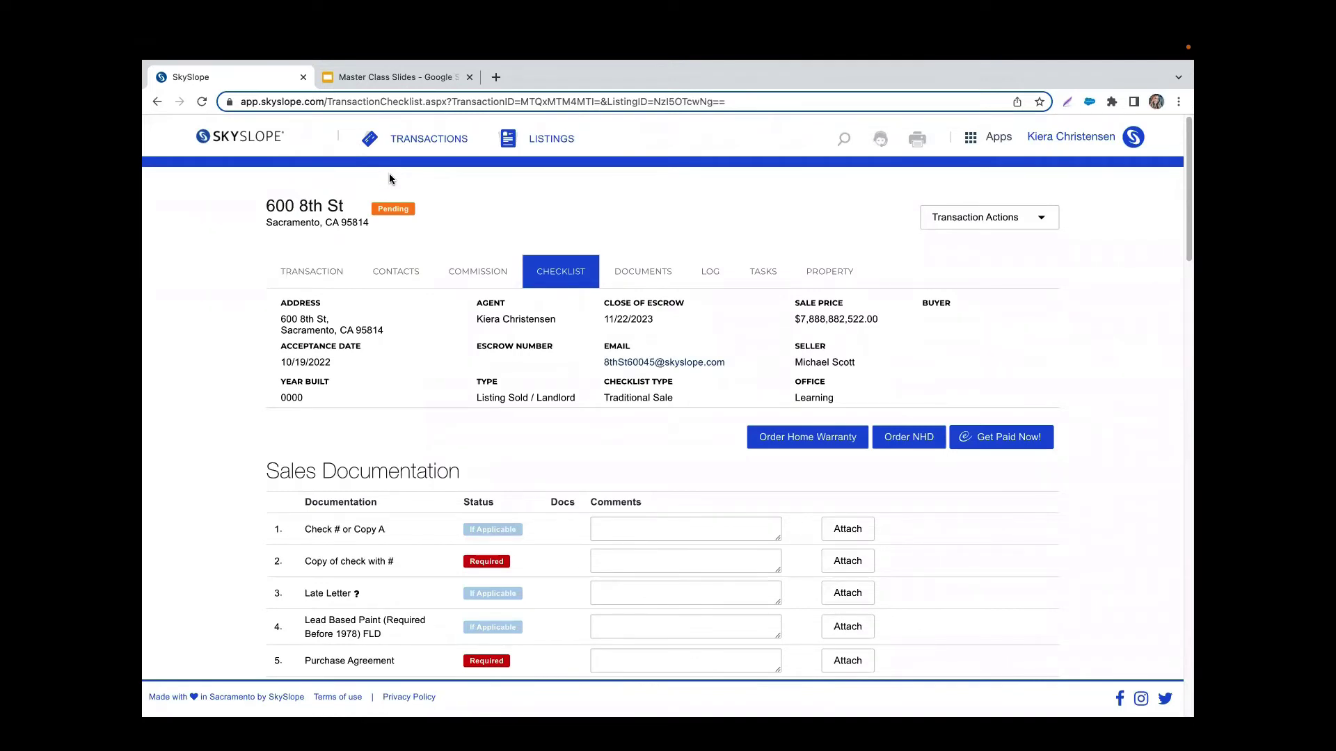
pyautogui.click(434, 144)
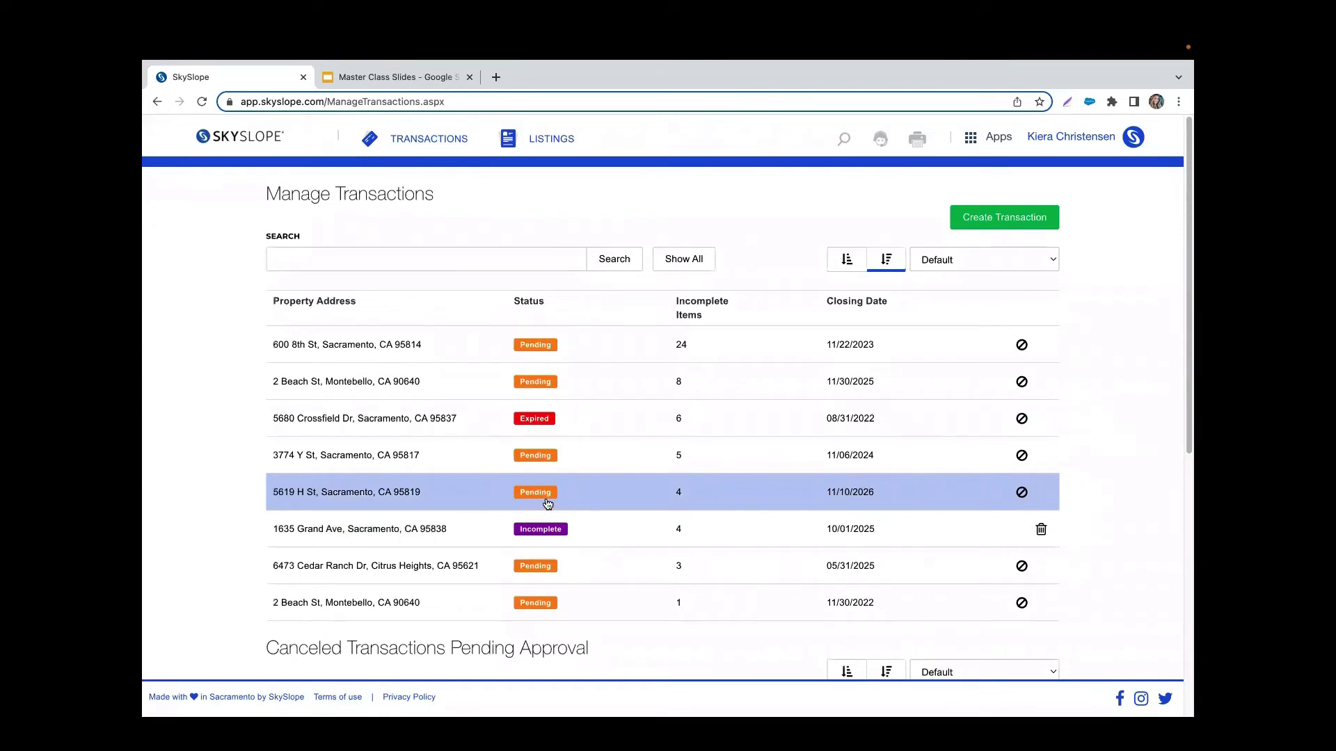
pyautogui.scroll(-2, 809, 602)
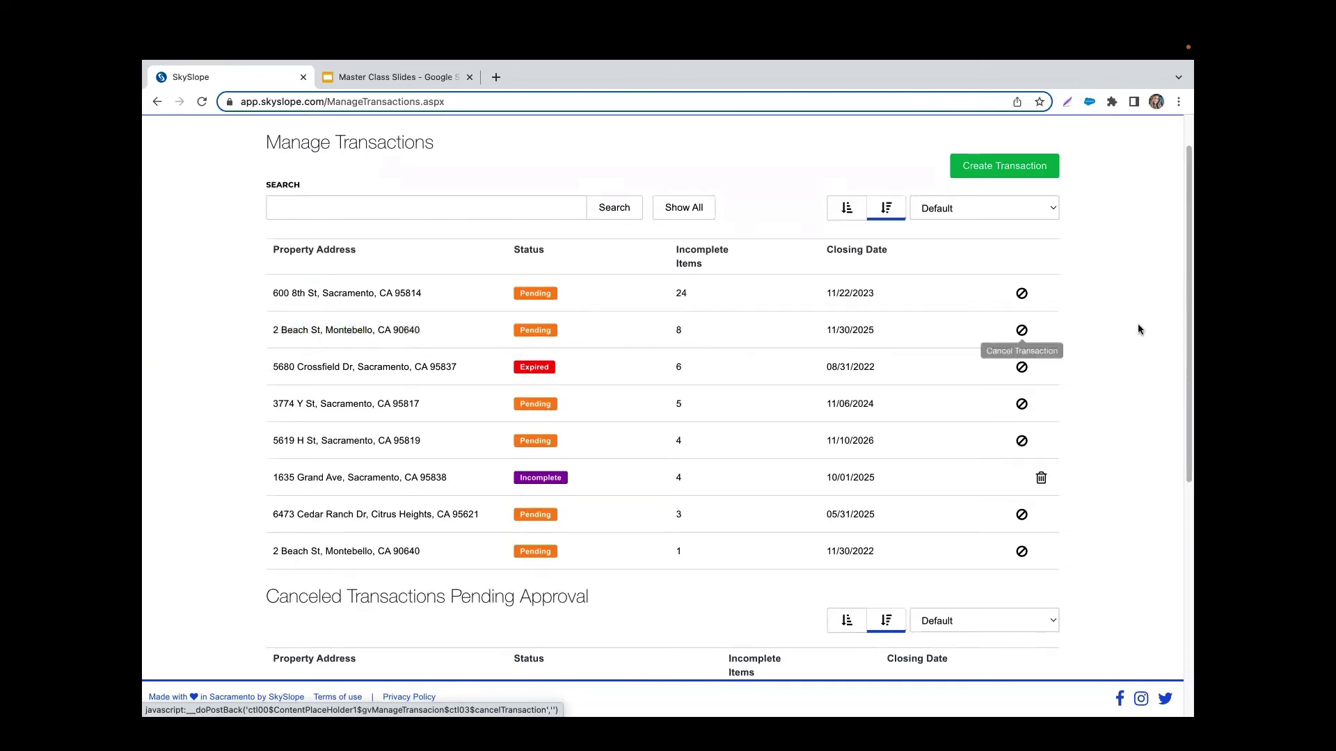
pyautogui.scroll(-3, 1140, 324)
pyautogui.scroll(-2, 1141, 331)
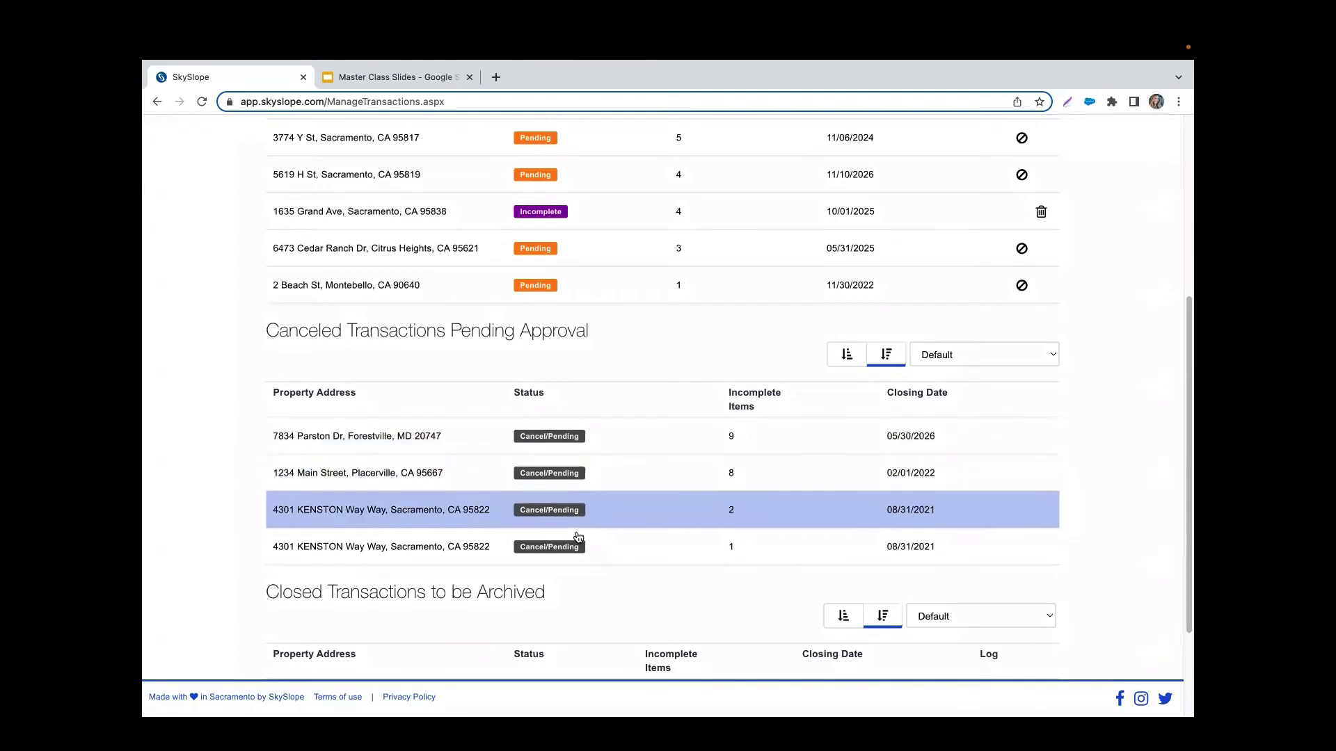
pyautogui.scroll(-2, 189, 480)
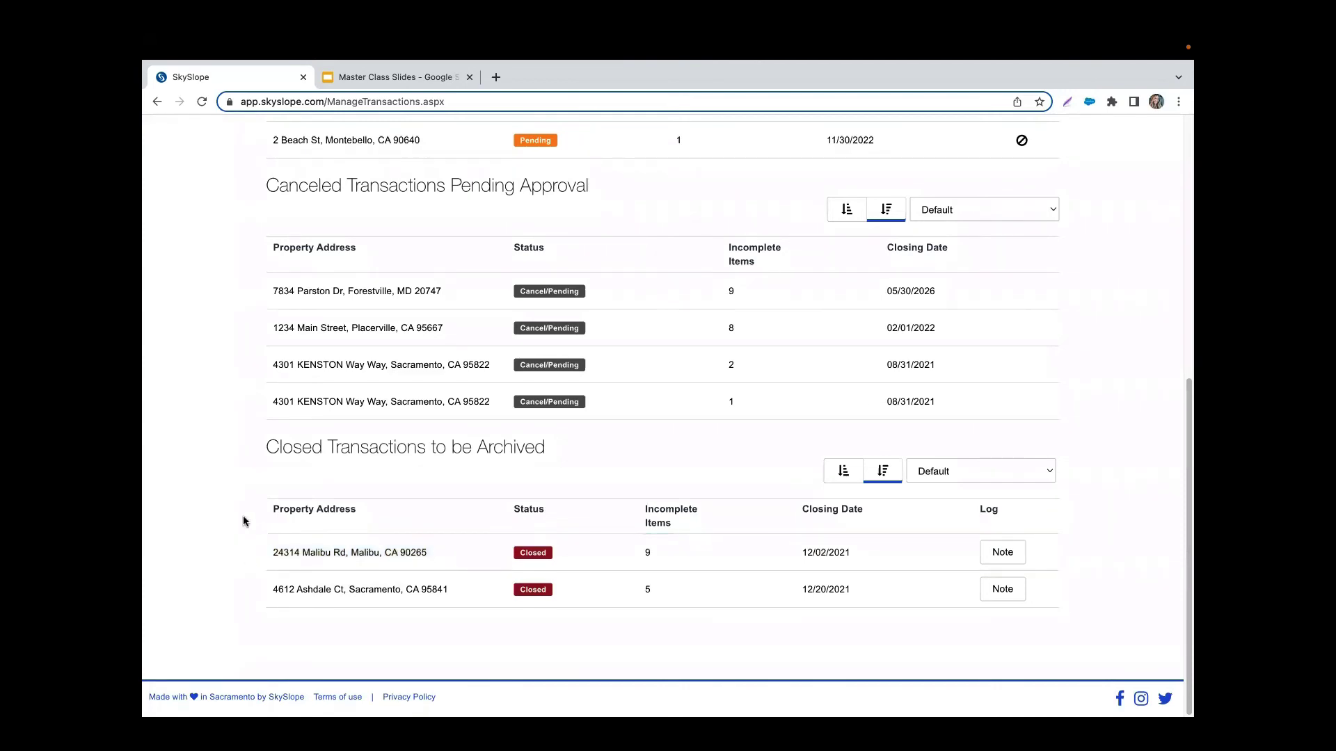
pyautogui.scroll(1, 243, 517)
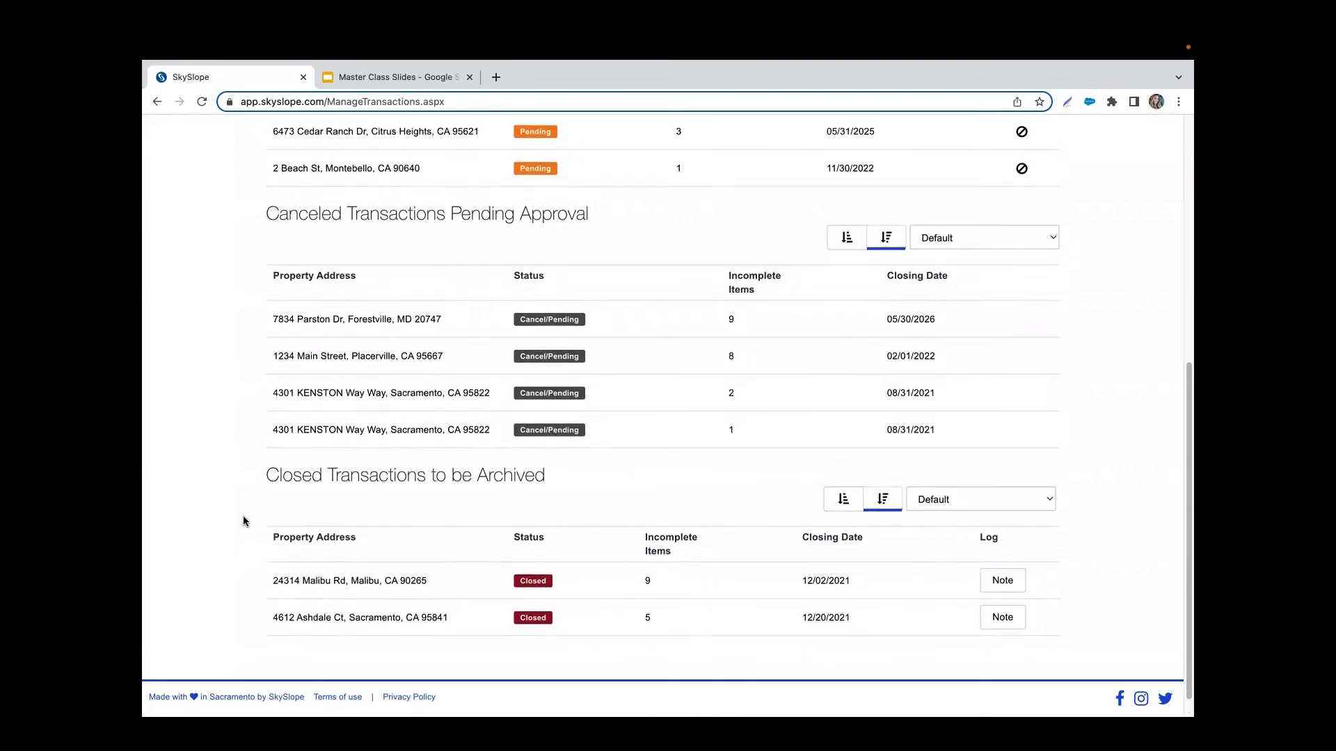
pyautogui.scroll(5, 243, 518)
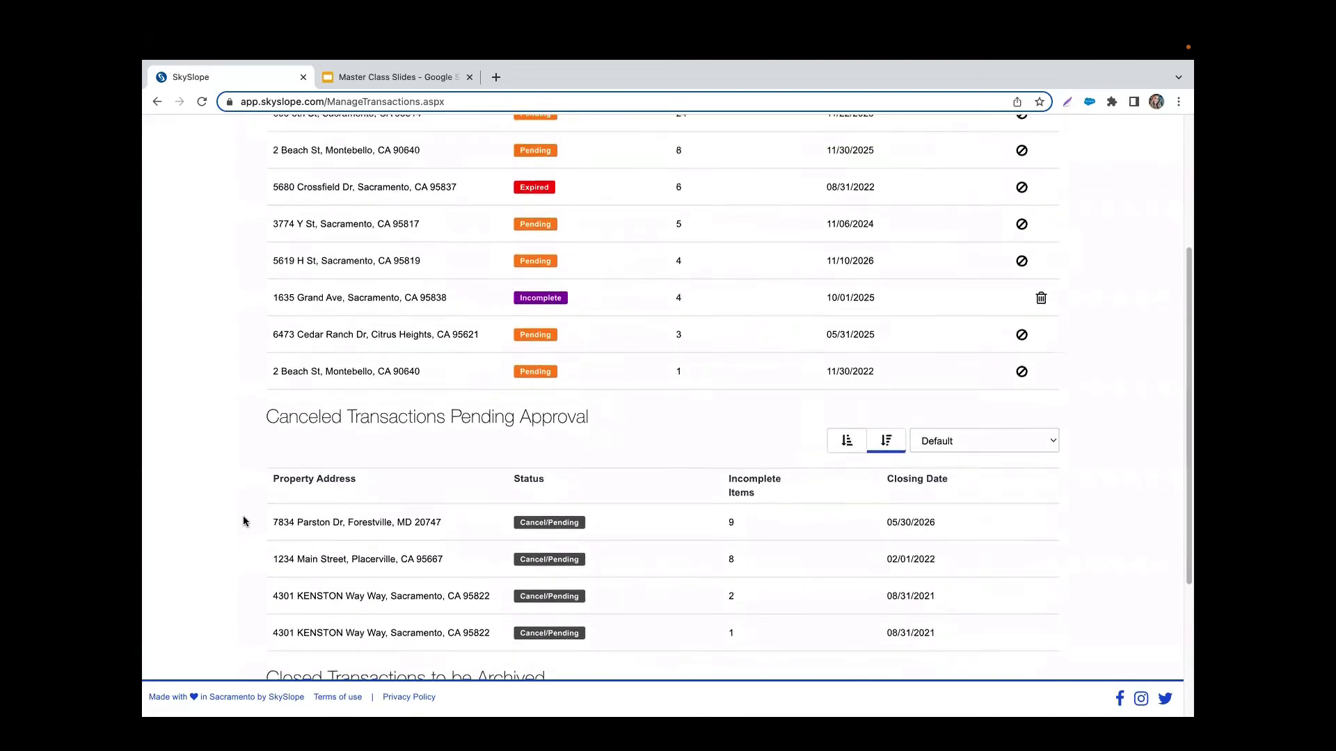
pyautogui.scroll(6, 243, 519)
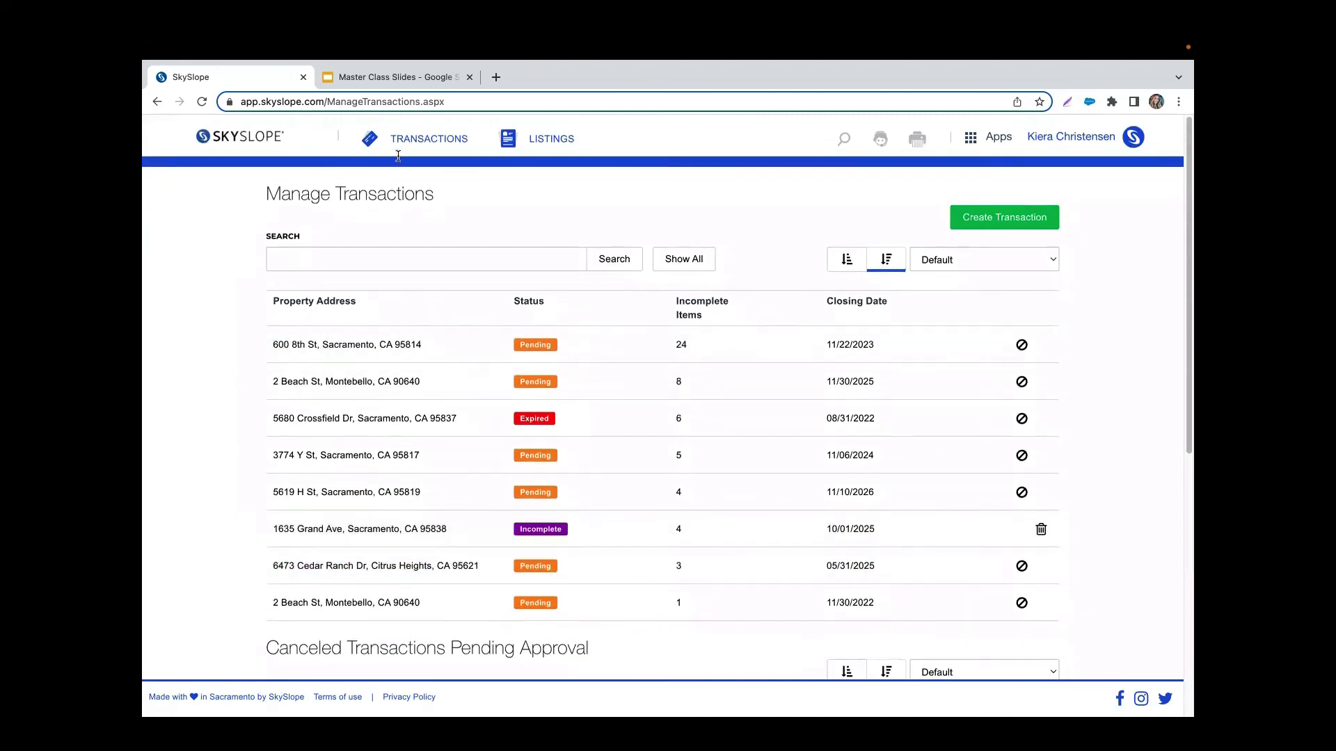
# Step: Return to Agent Home to see the 24 Active and 7 Pending counts; open and close the account options
pyautogui.click(232, 137)
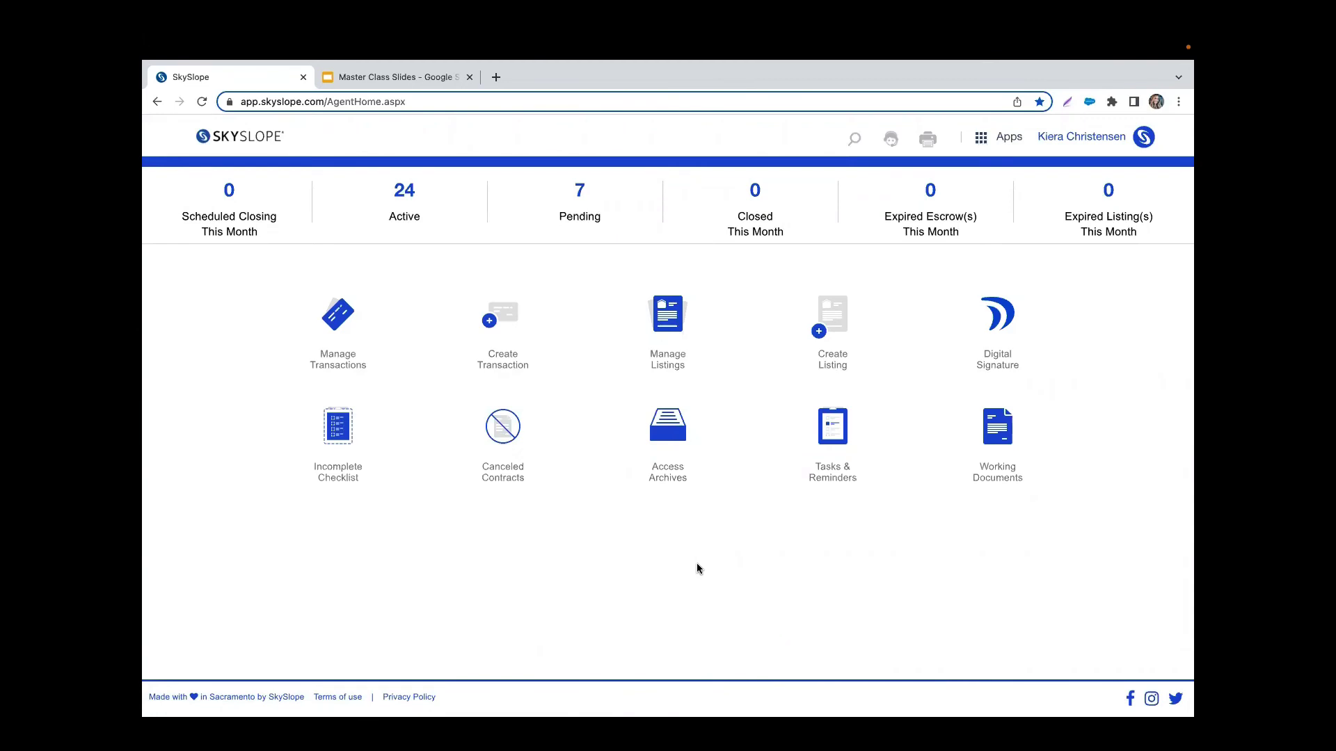
pyautogui.click(1105, 137)
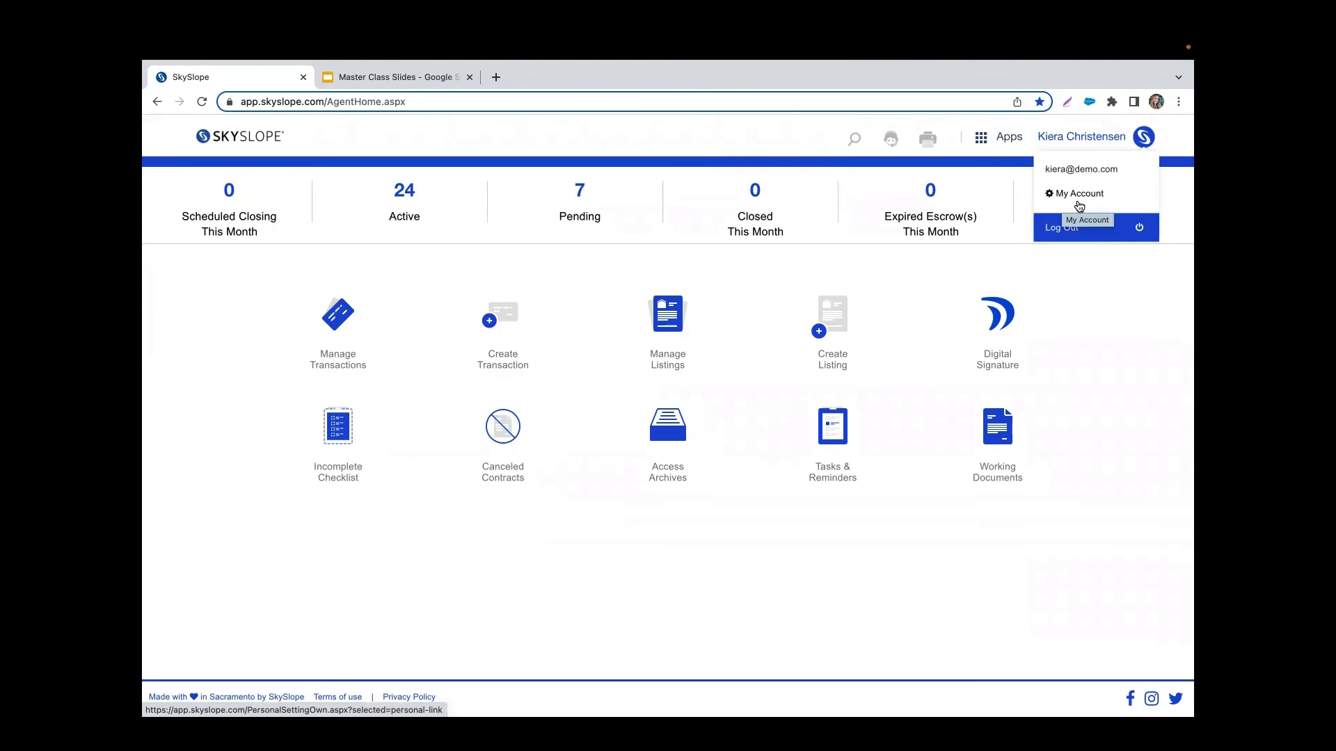
pyautogui.click(1139, 362)
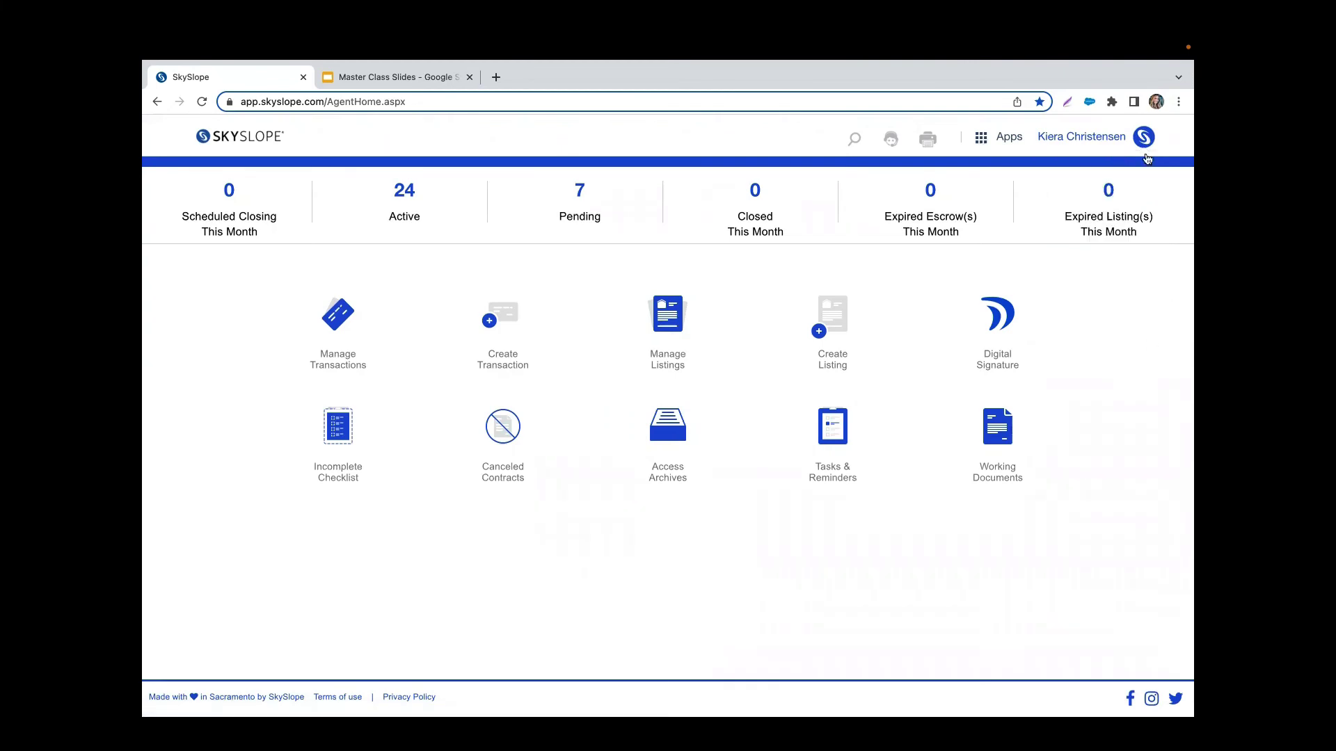
# Step: Search SkySlope Support for 'file status' and open the Property File Statuses article
pyautogui.click(893, 143)
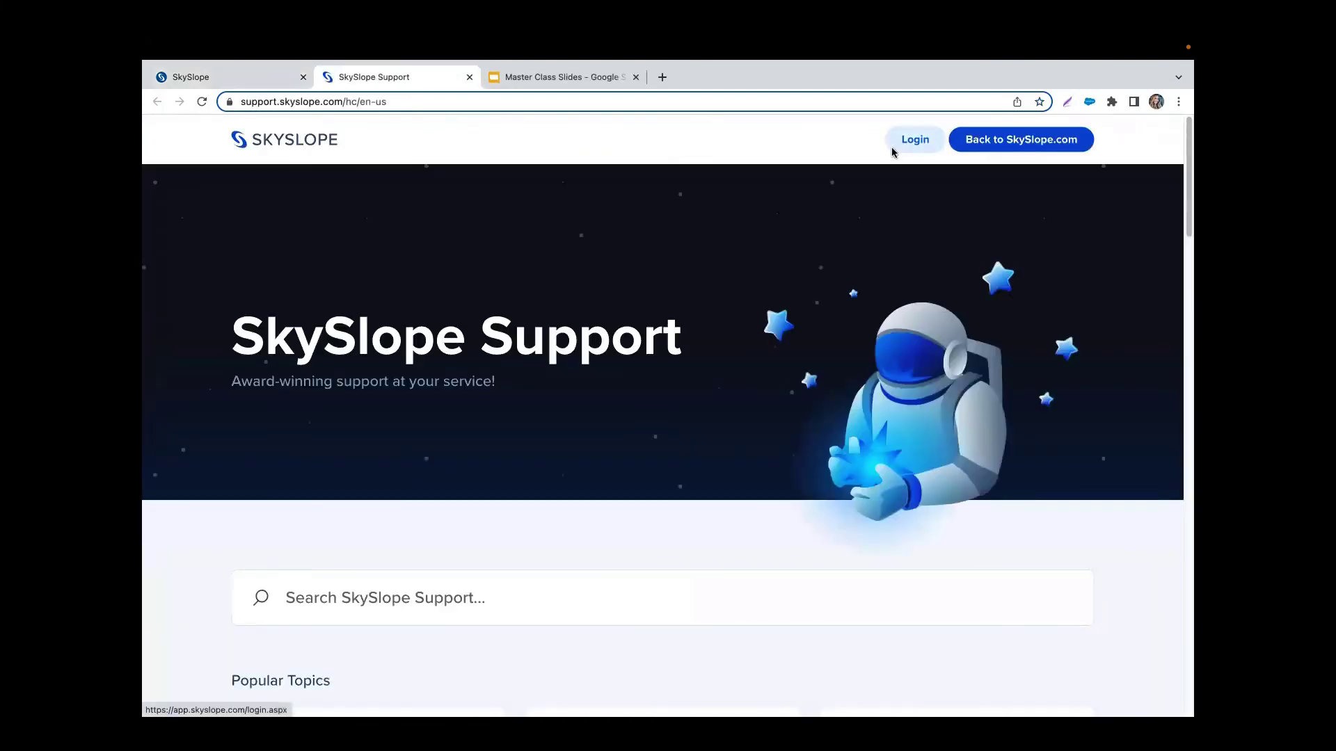
pyautogui.scroll(-1, 412, 516)
pyautogui.click(370, 567)
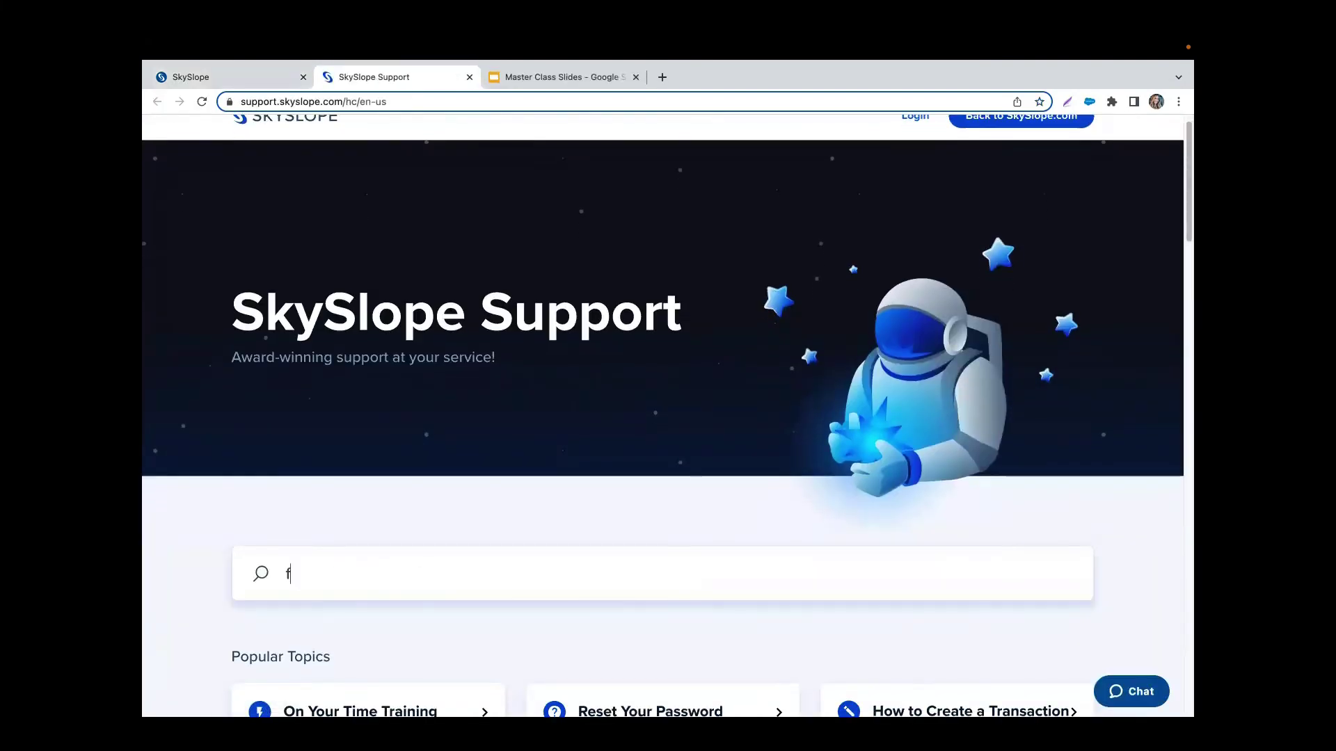
pyautogui.write('ile status')
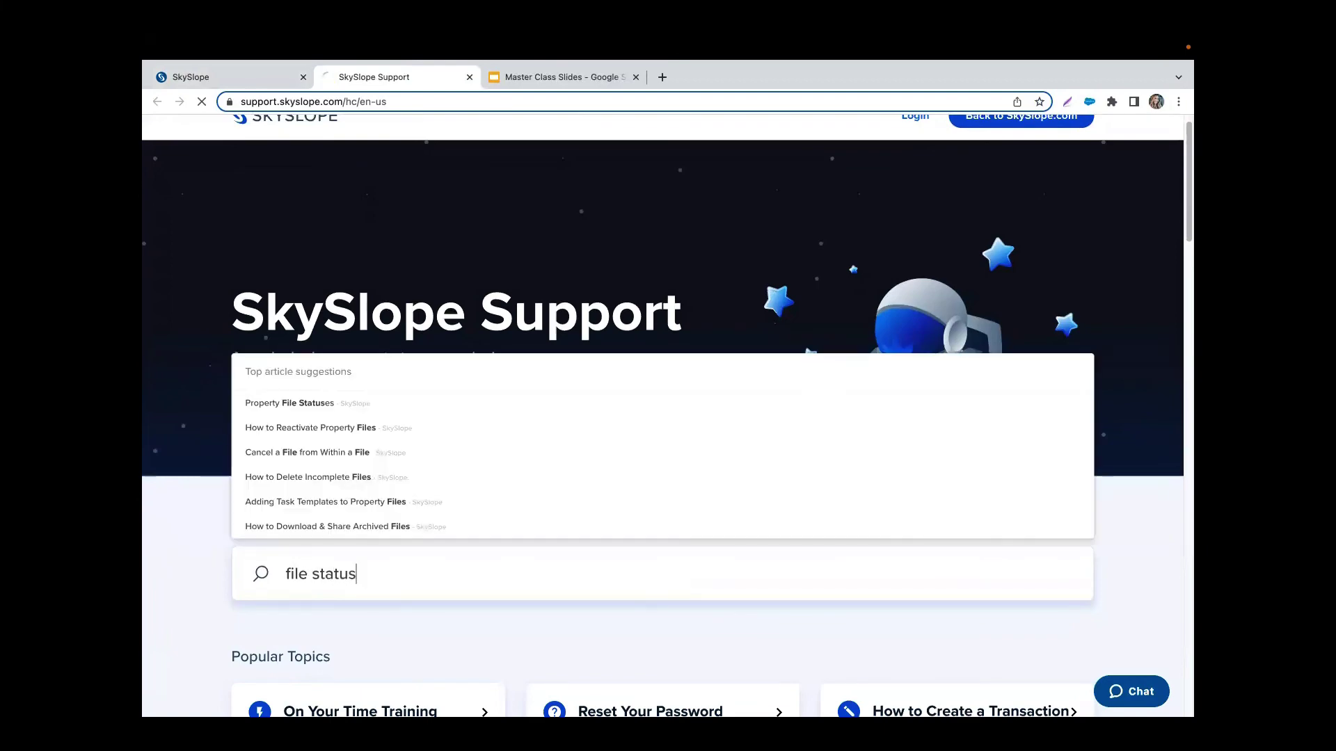
pyautogui.scroll(-3, 599, 561)
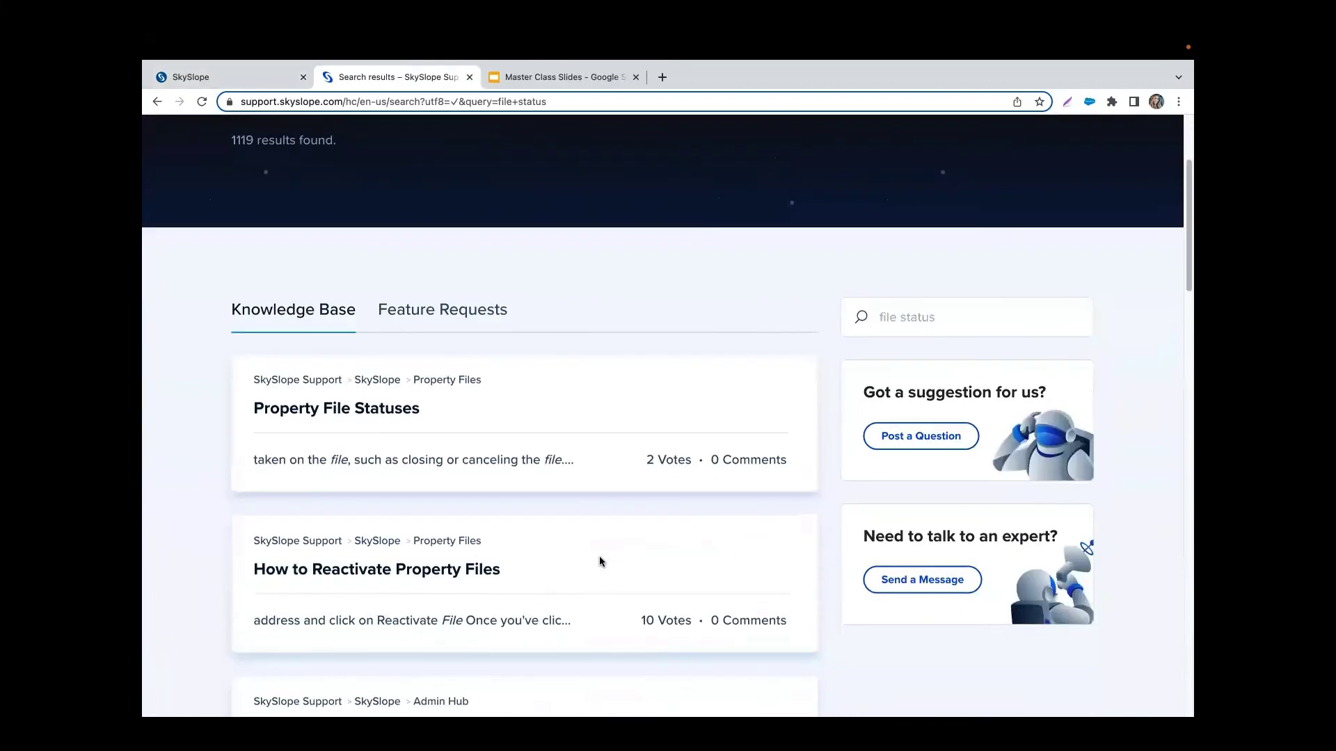
pyautogui.click(369, 410)
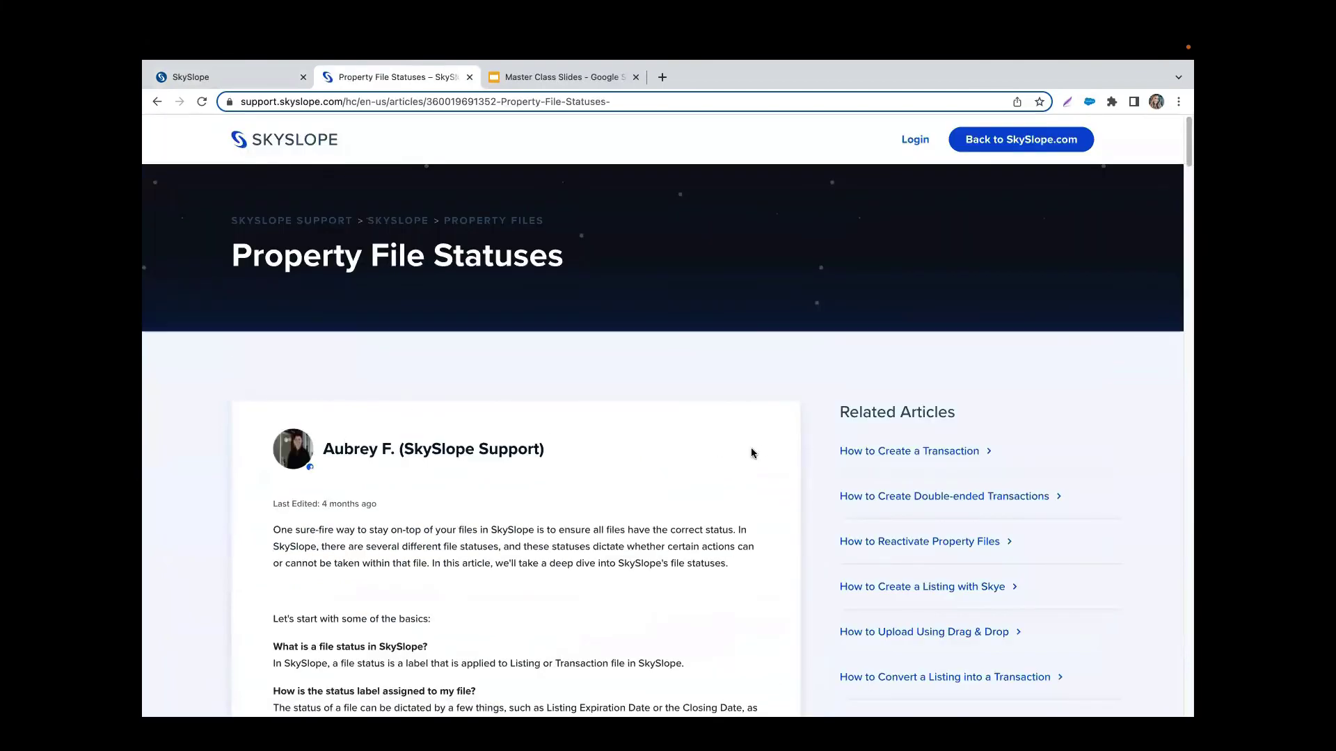
# Step: Read through the article's explanations of the Active, Expired, Pending and other file statuses
pyautogui.scroll(-3, 753, 456)
pyautogui.scroll(-5, 753, 458)
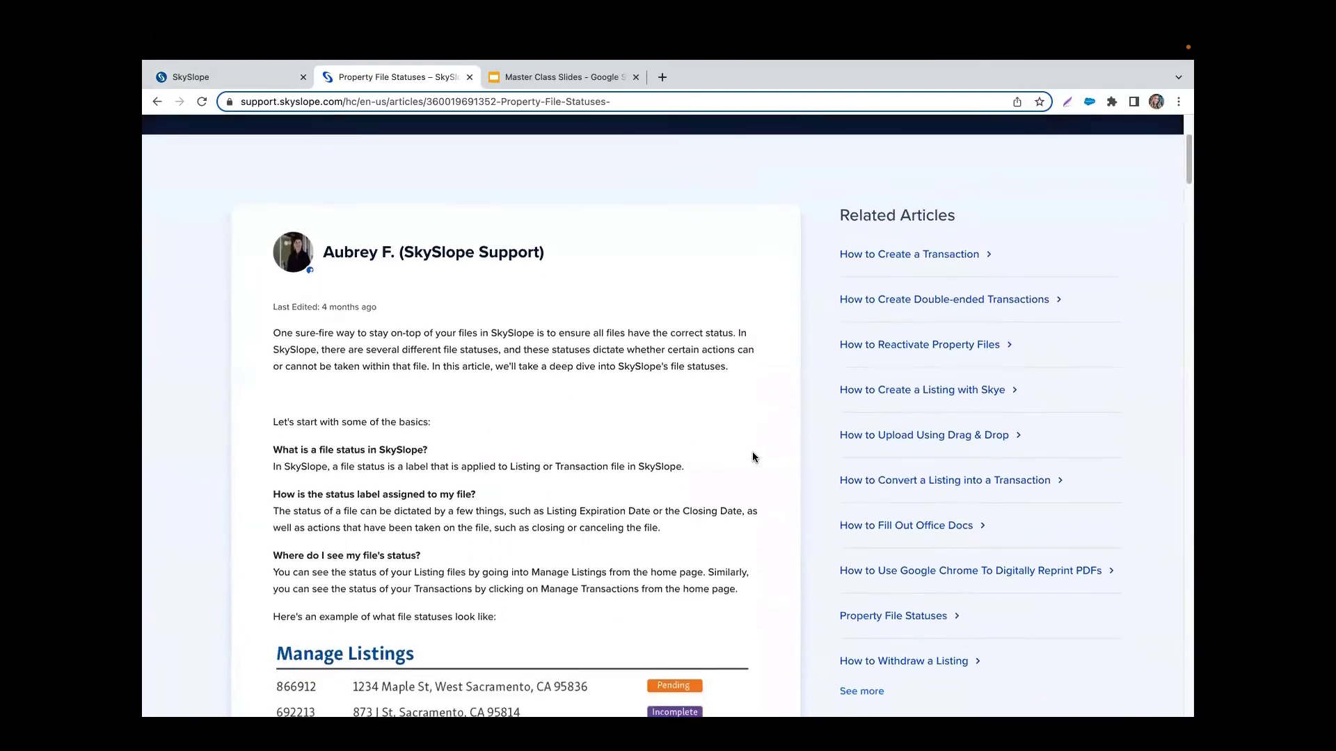
pyautogui.scroll(-4, 753, 458)
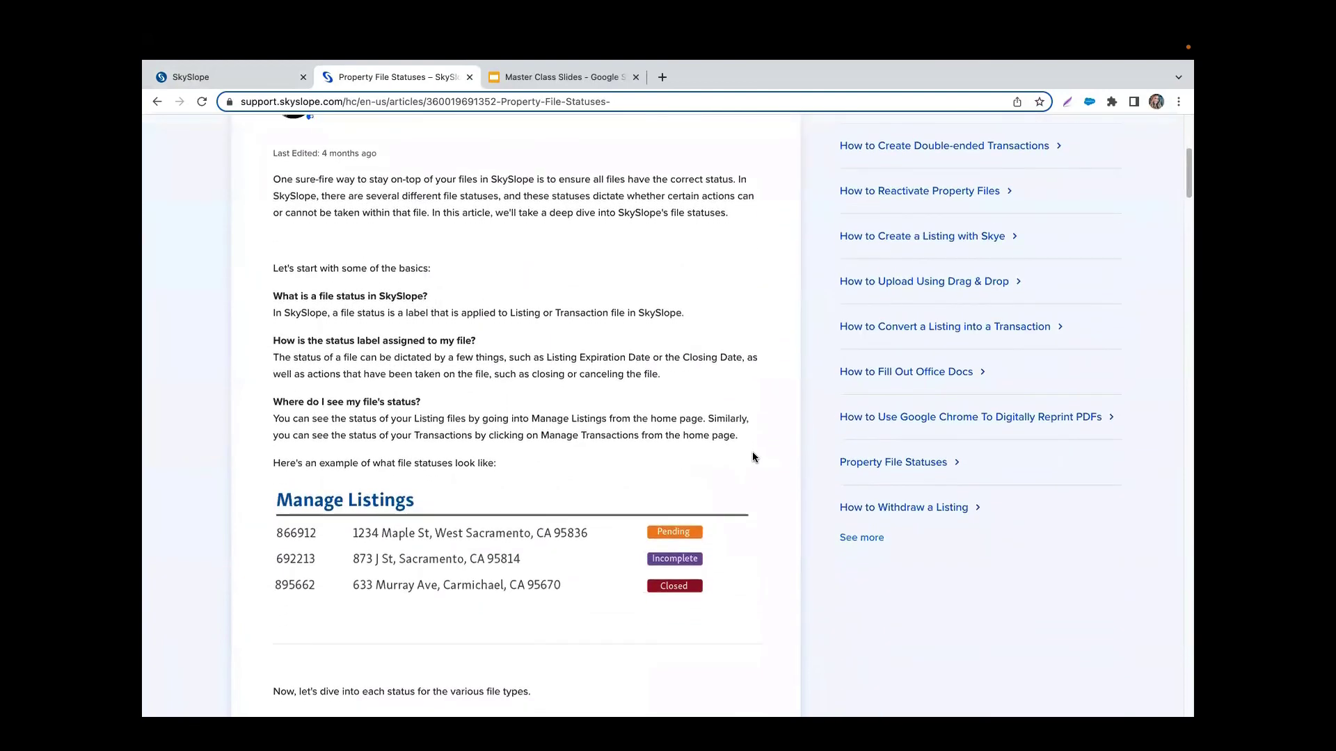
pyautogui.scroll(-7, 753, 457)
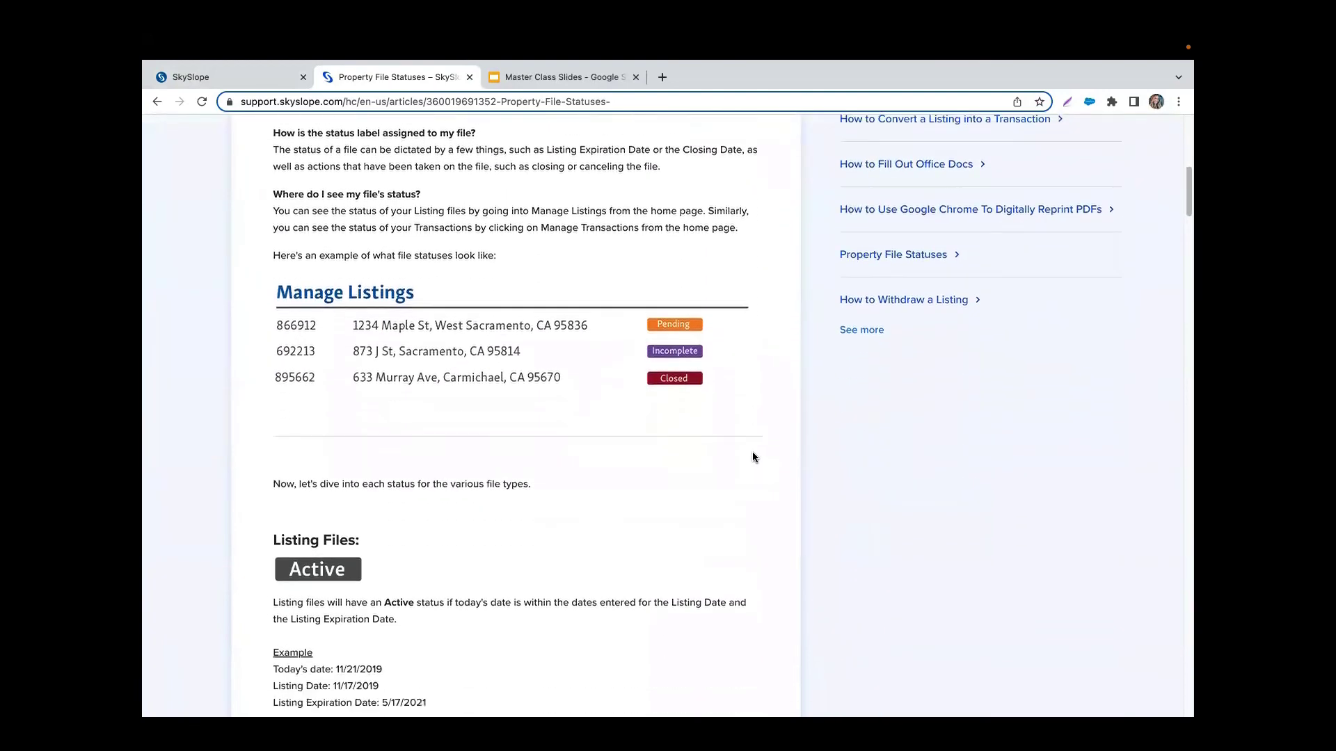
pyautogui.scroll(-6, 753, 457)
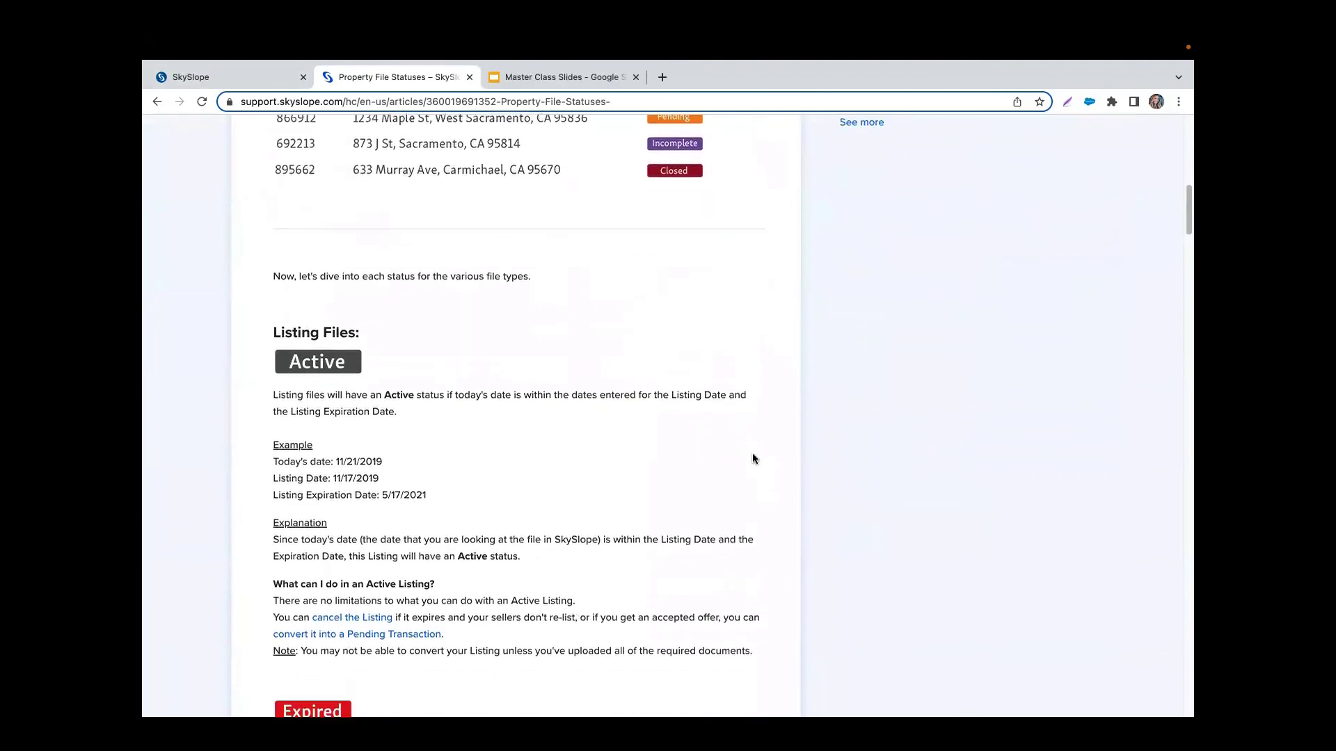
pyautogui.scroll(-4, 755, 459)
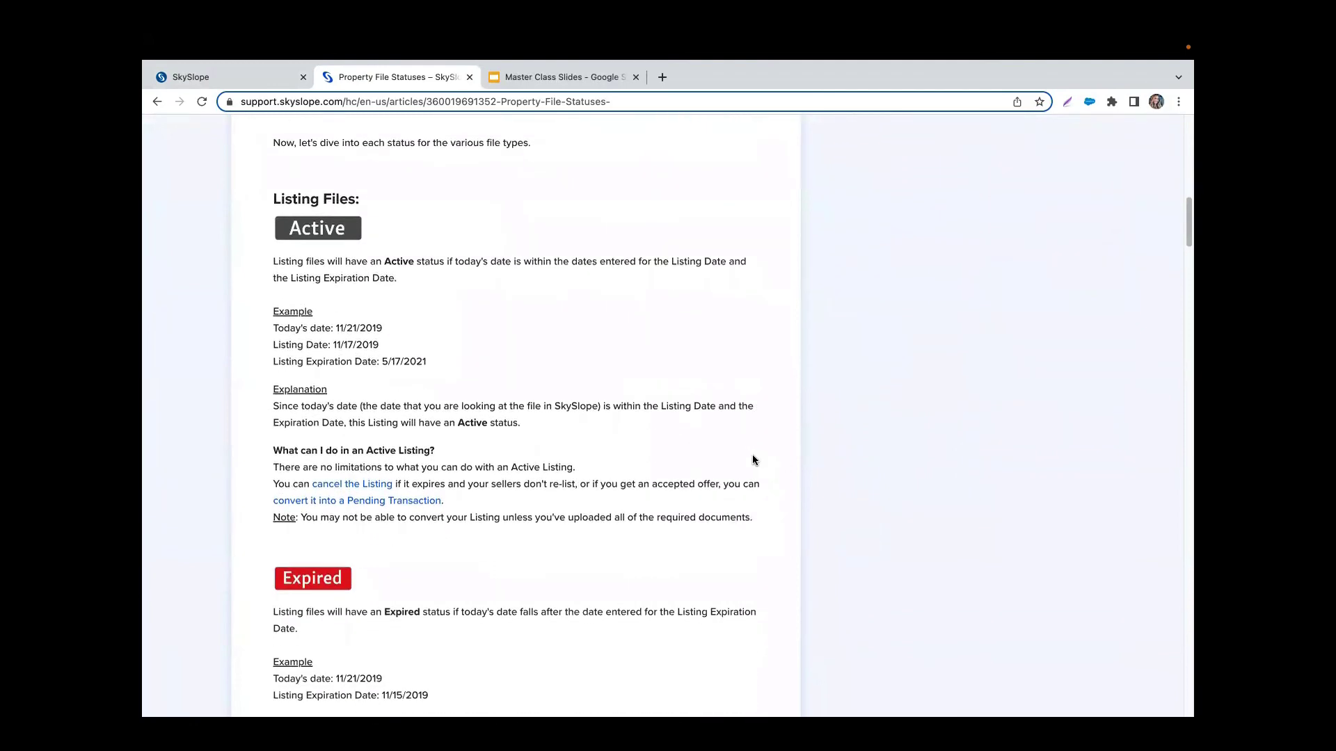
pyautogui.scroll(-4, 753, 459)
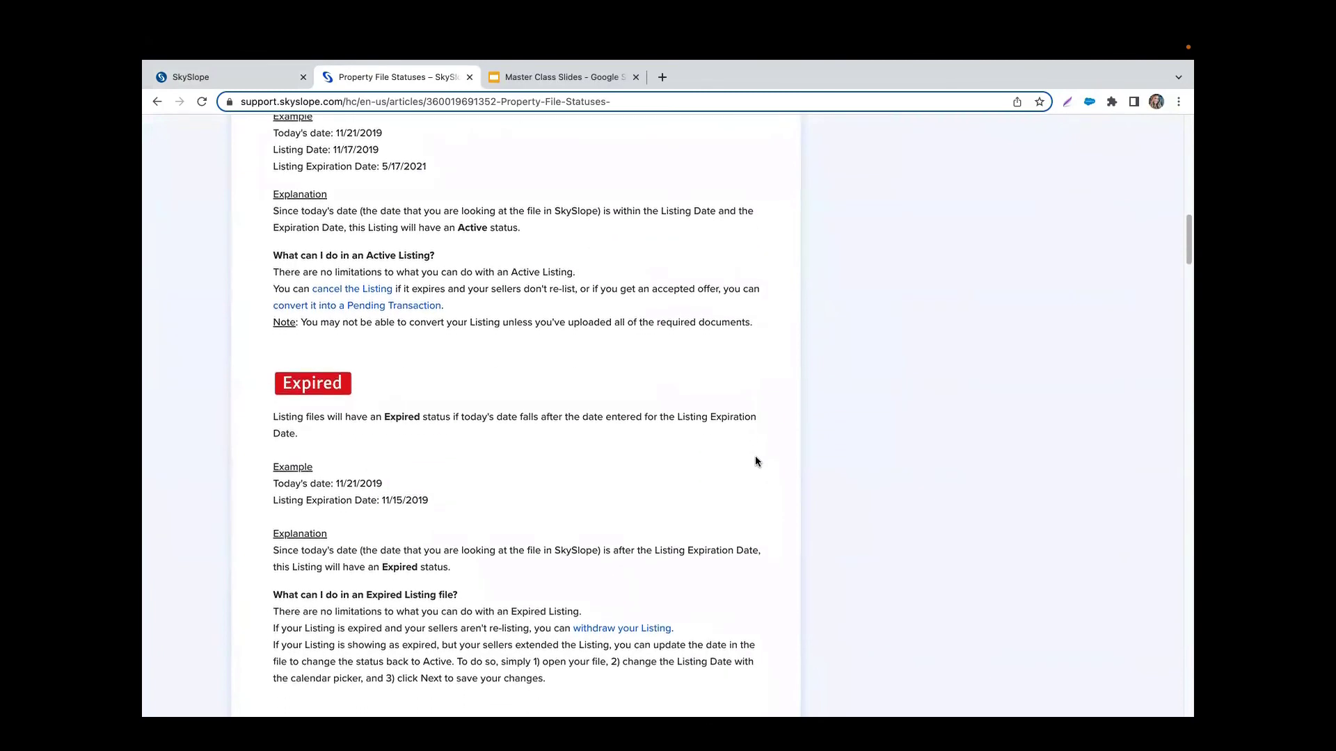
pyautogui.scroll(9, 755, 460)
pyautogui.scroll(8, 754, 459)
pyautogui.scroll(1, 754, 461)
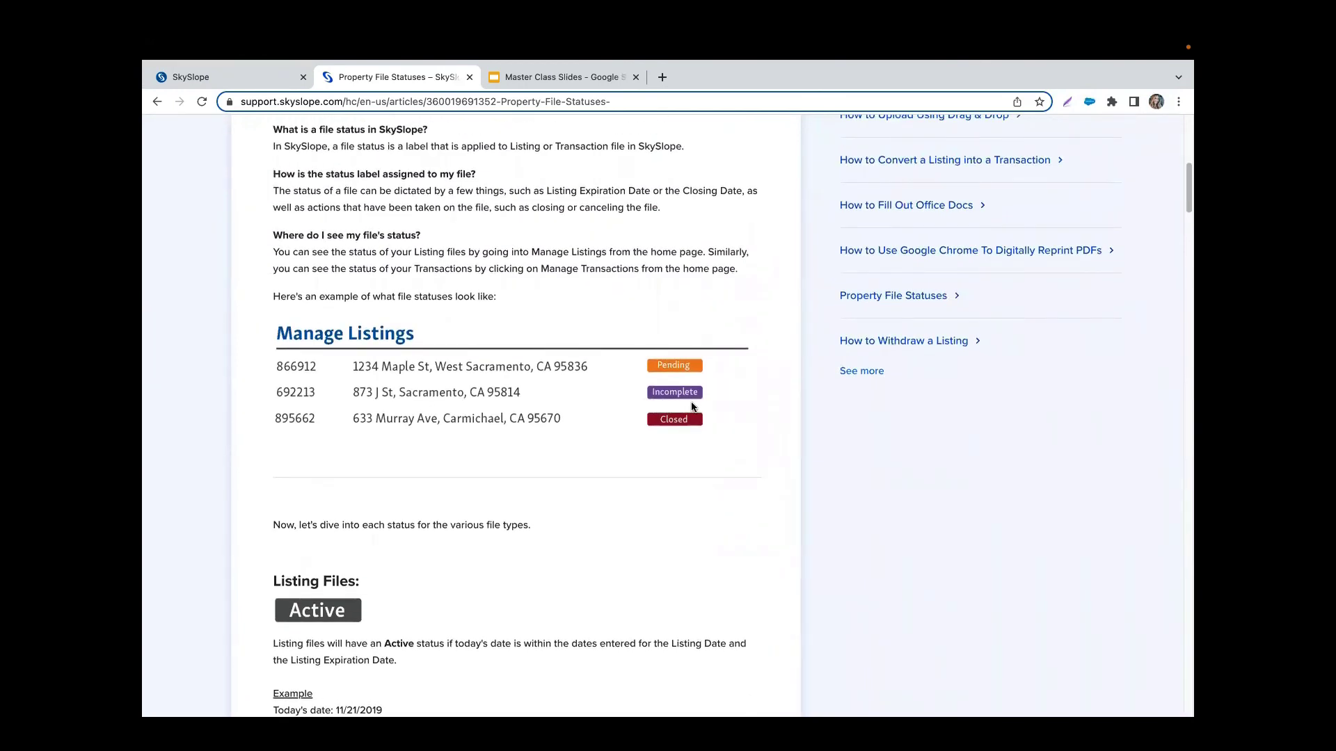
pyautogui.scroll(15, 691, 407)
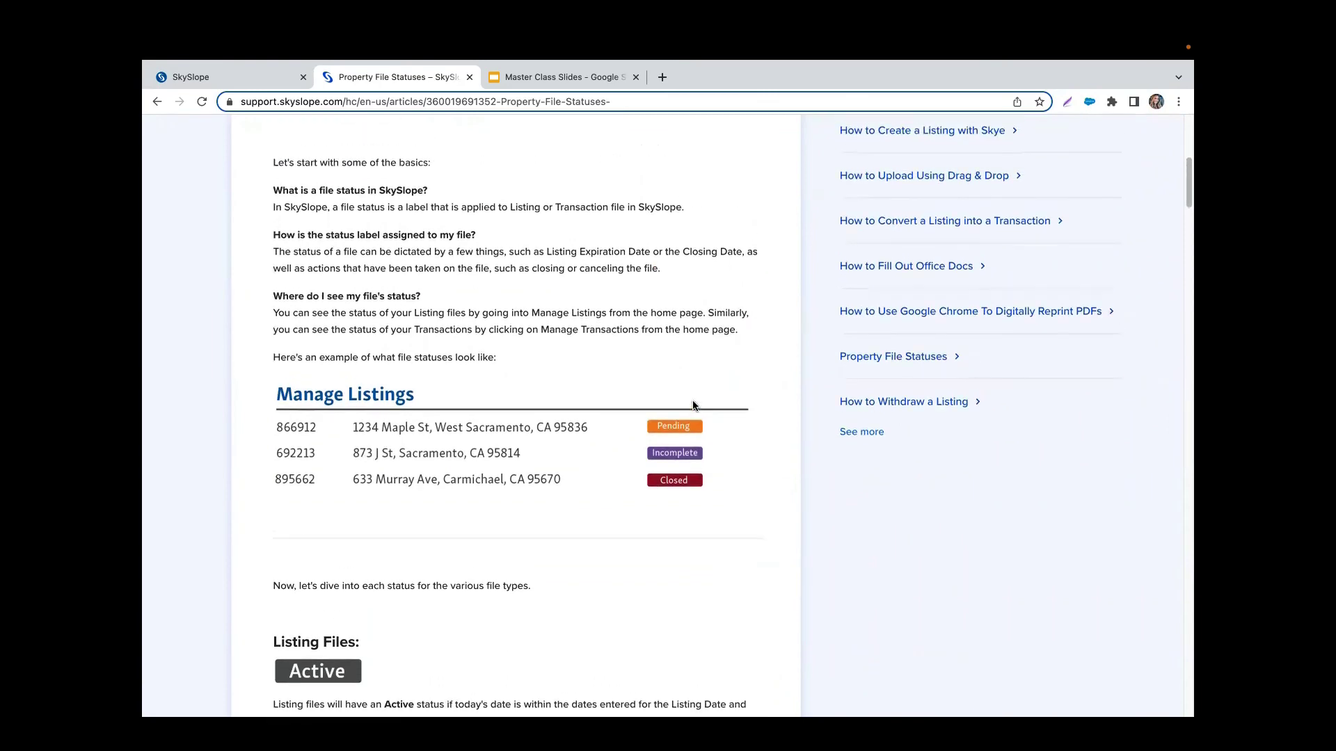
pyautogui.scroll(1, 710, 408)
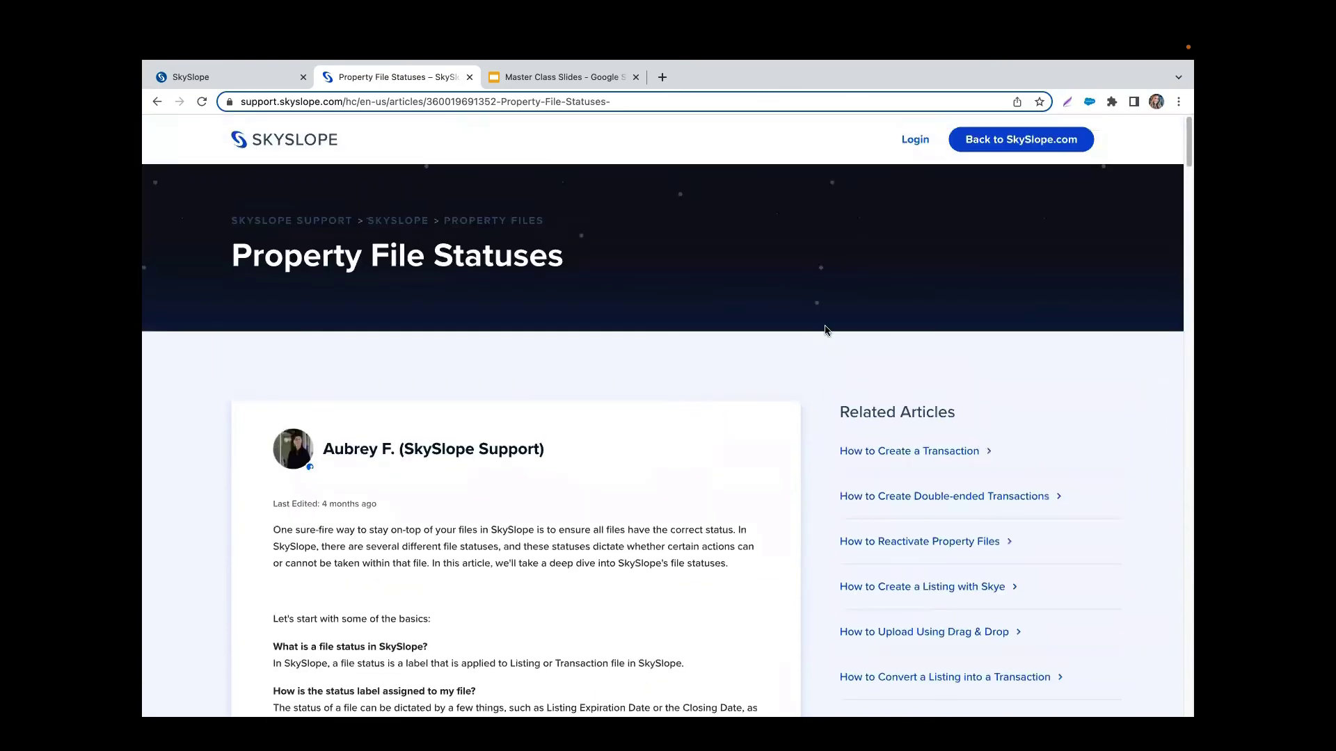
# Step: Go back past the file status search results to the Support home page
pyautogui.click(157, 102)
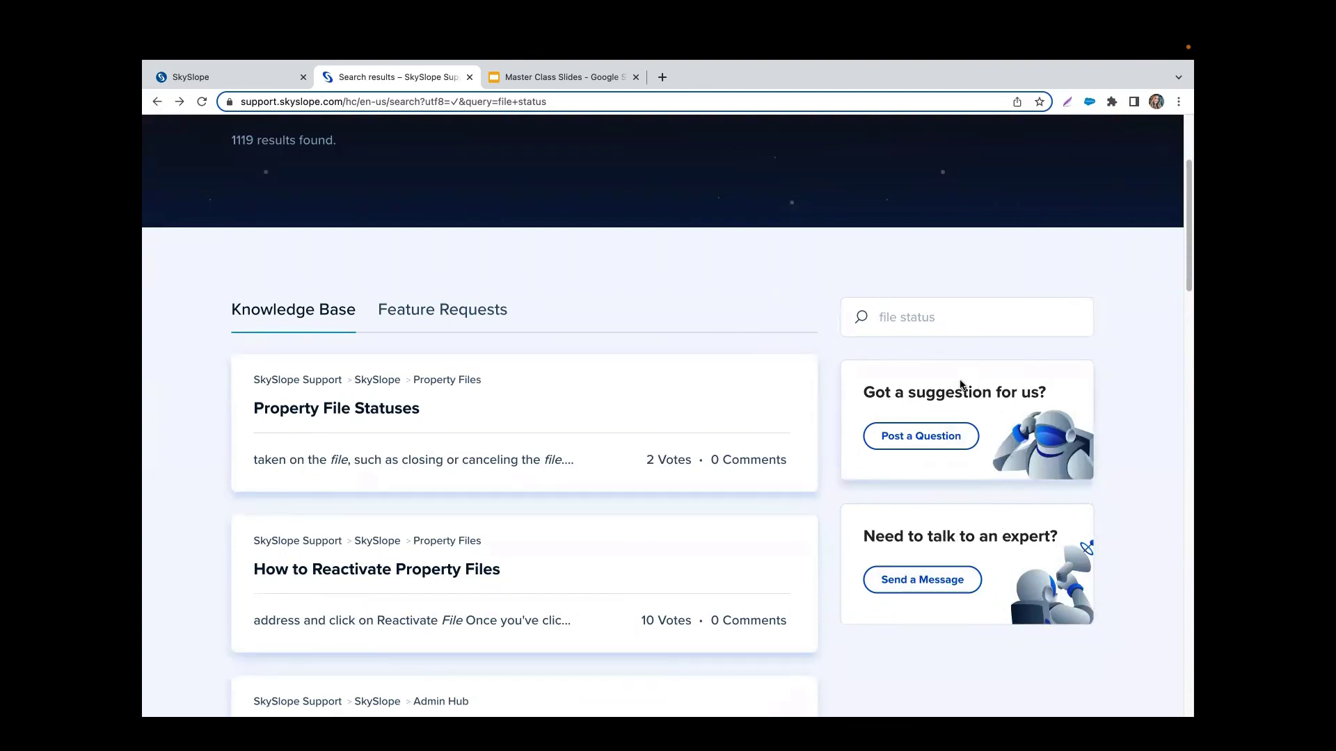
pyautogui.scroll(2, 925, 390)
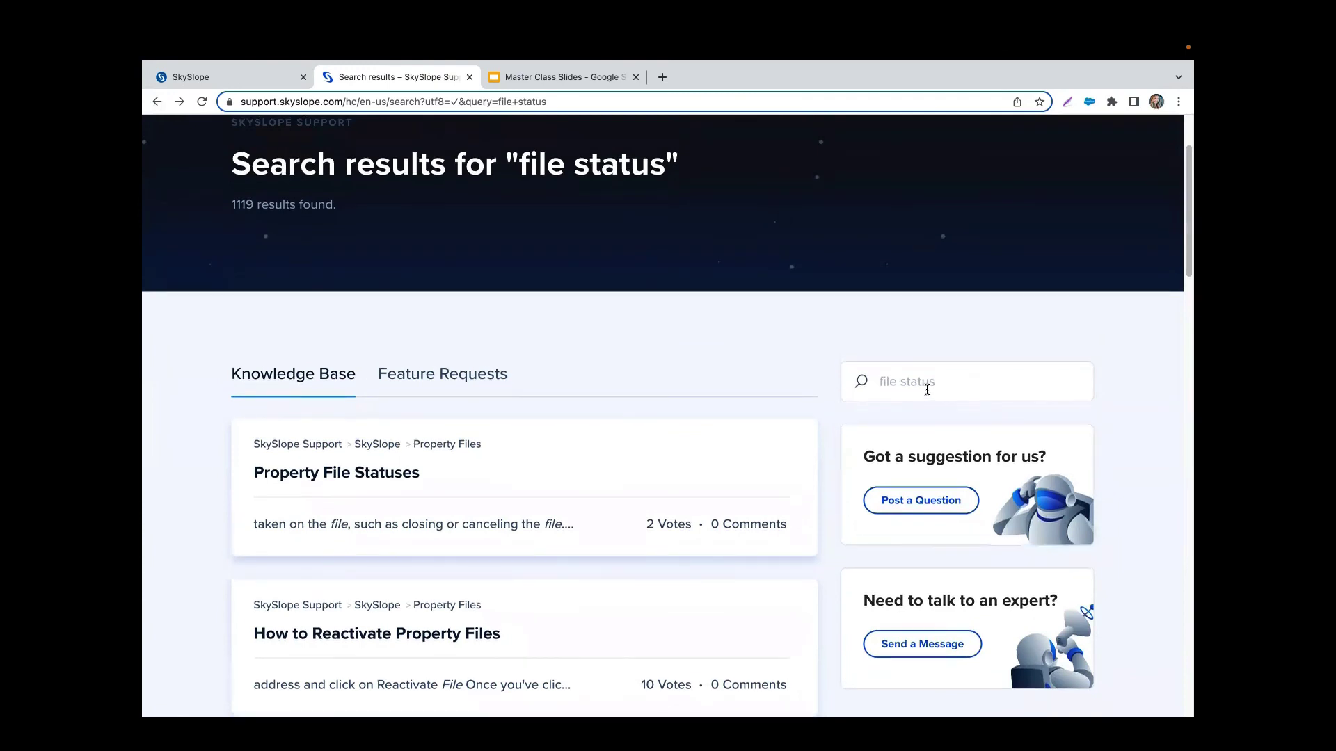
pyautogui.scroll(4, 927, 390)
pyautogui.click(154, 103)
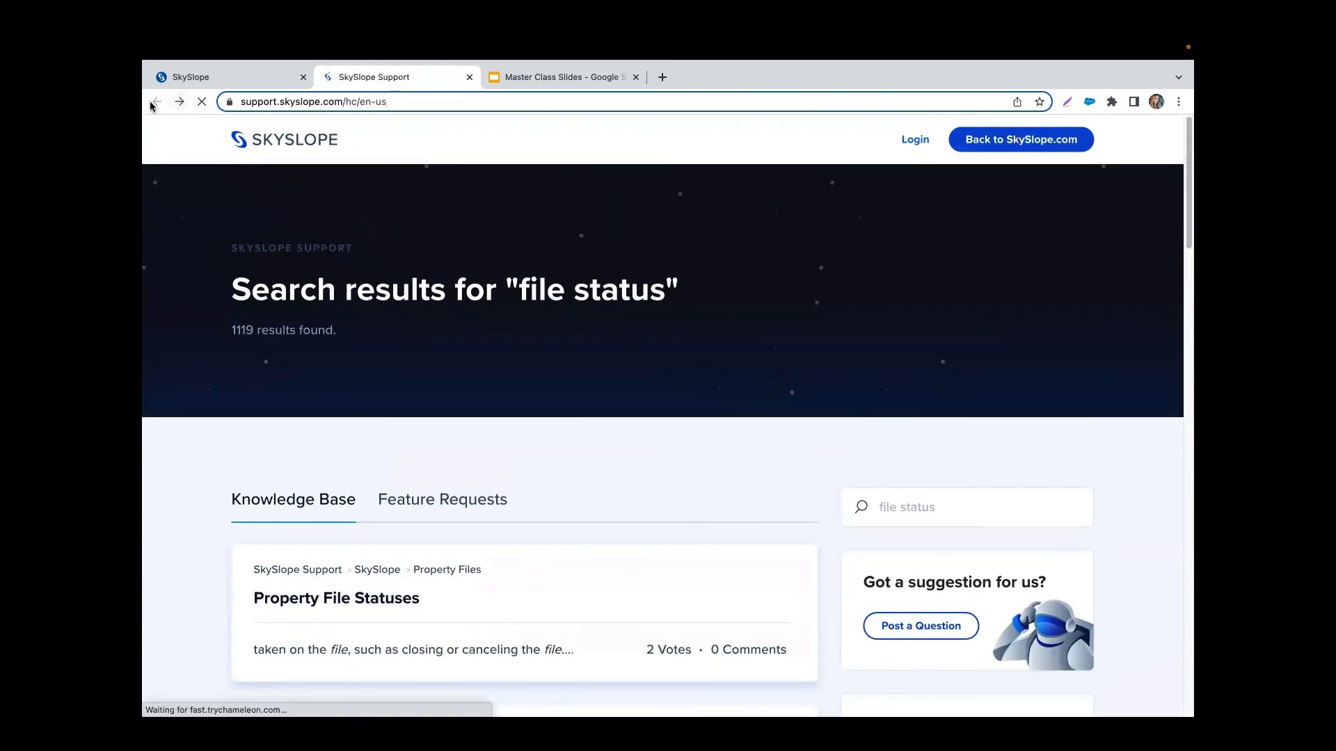
# Step: Bring up the live chat form asking for name, email and message
pyautogui.scroll(-3, 850, 364)
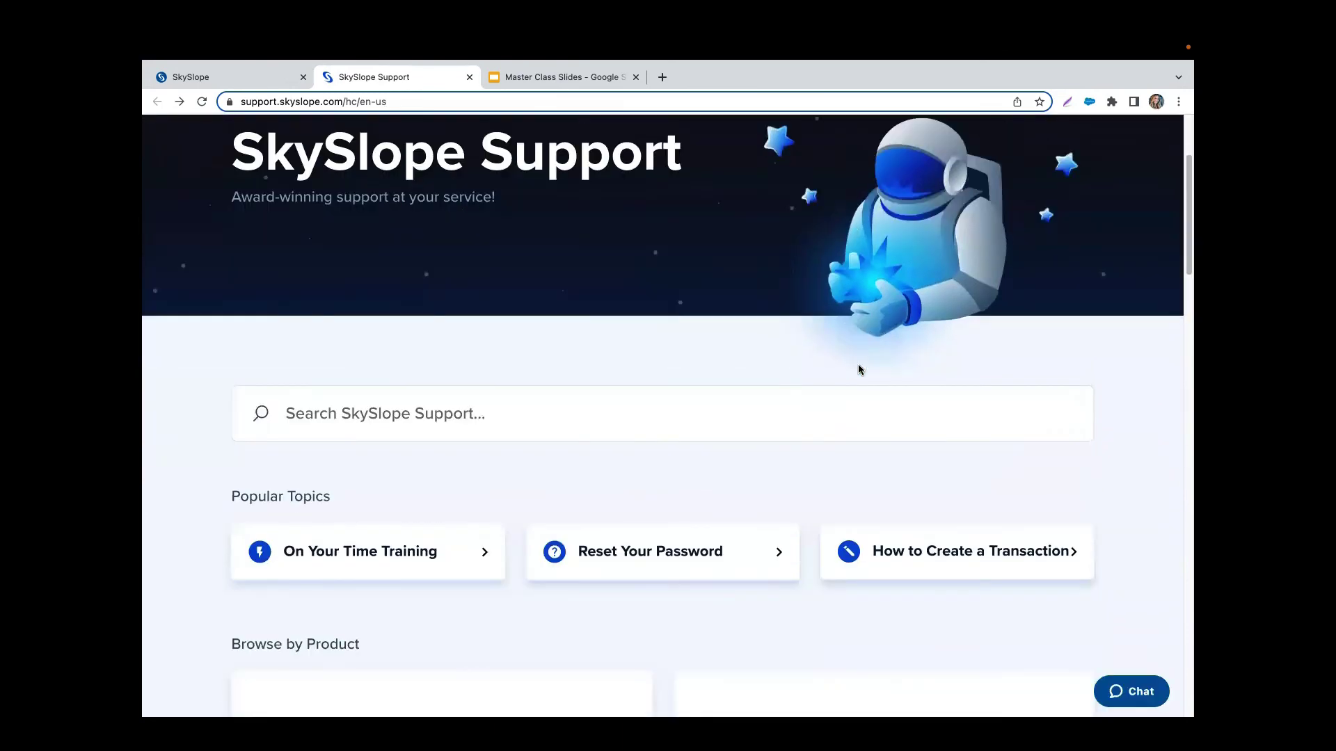
pyautogui.scroll(-3, 858, 365)
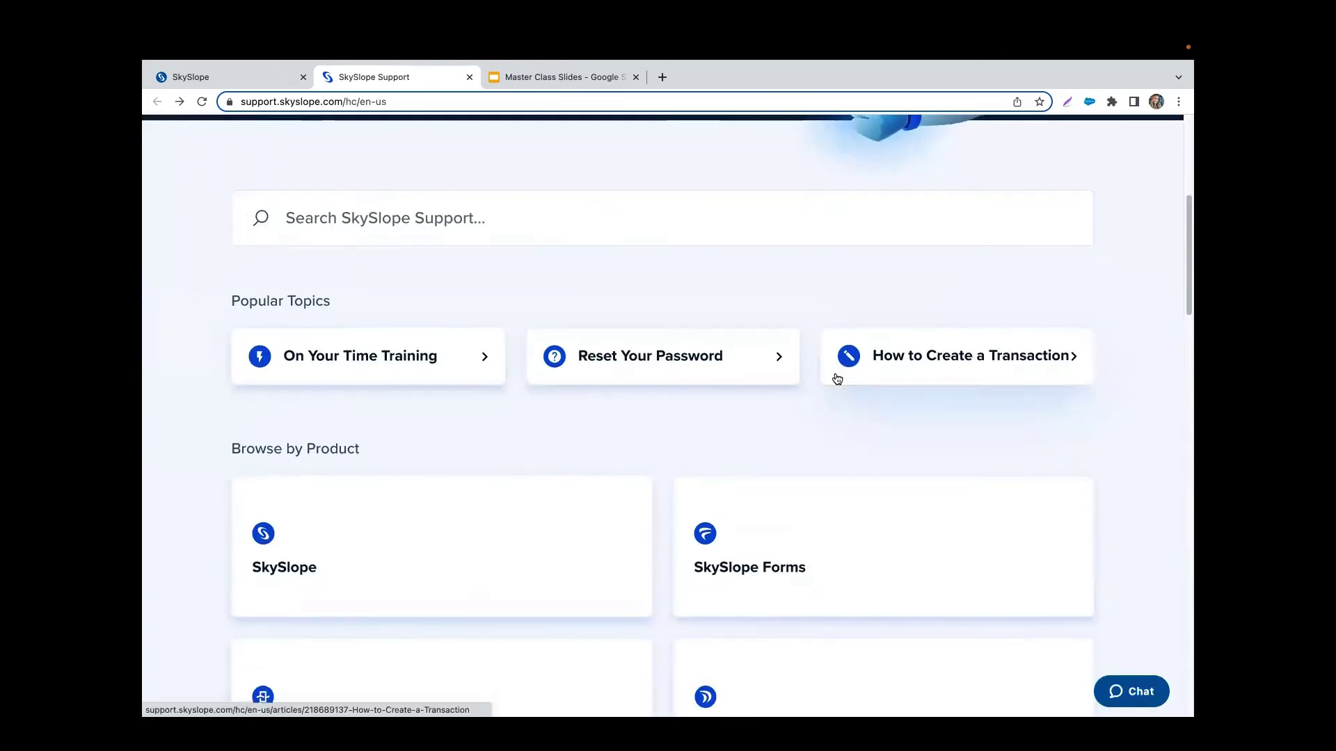
pyautogui.scroll(-1, 837, 378)
pyautogui.click(1132, 693)
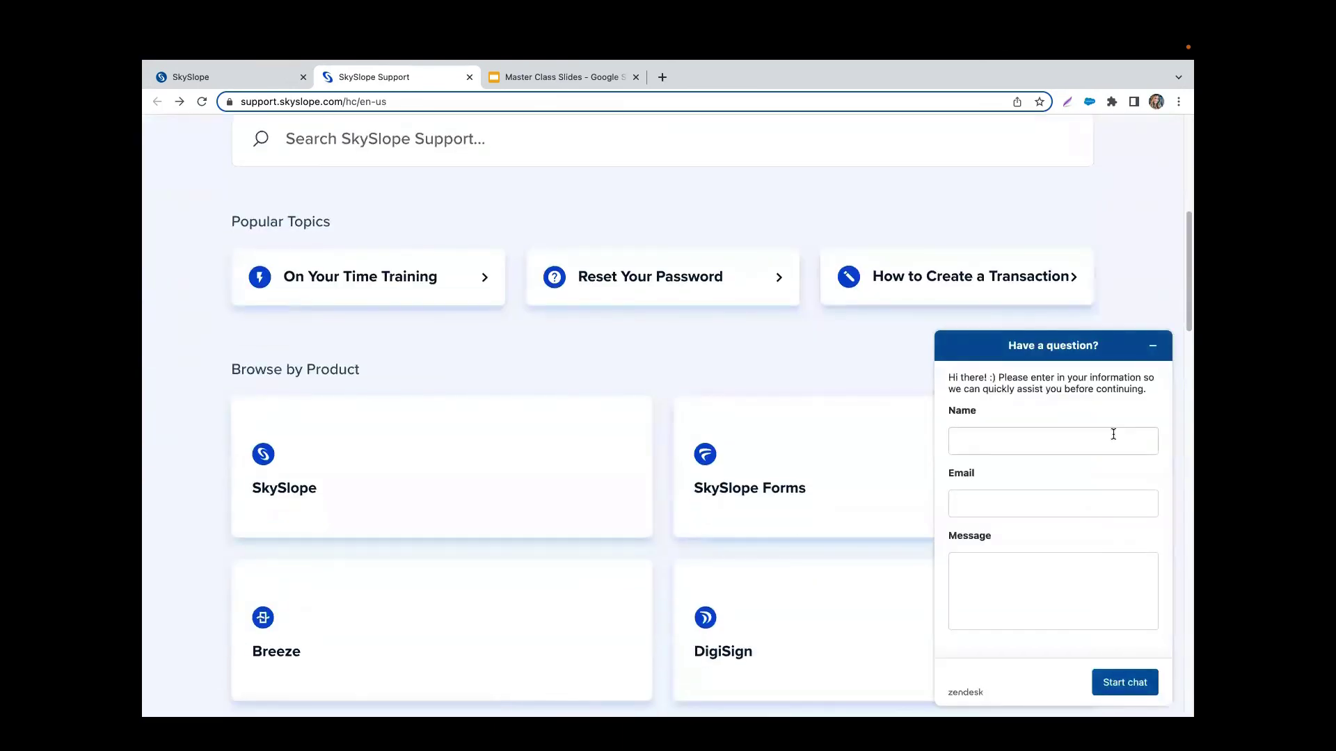